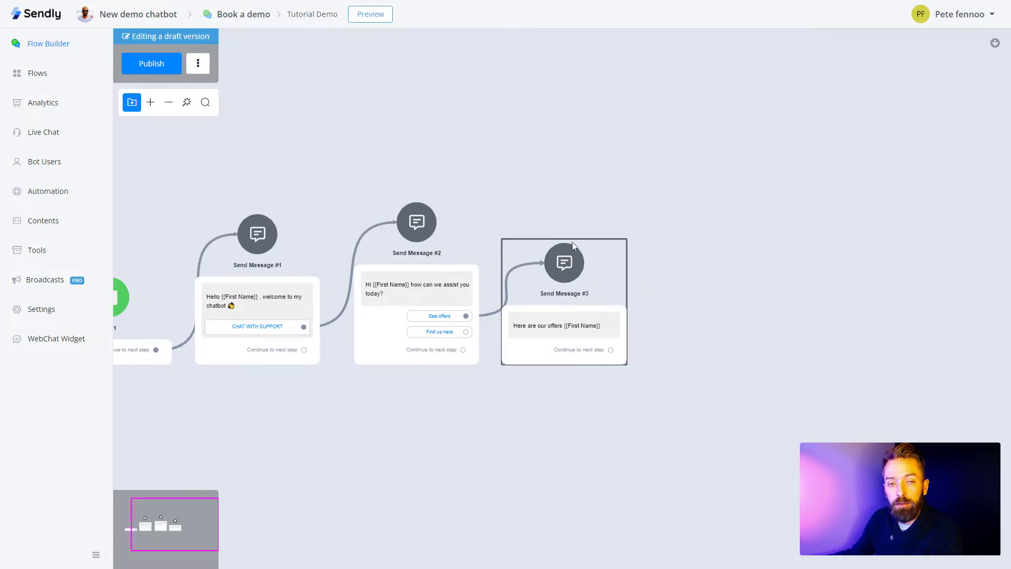
- Add a new Send Message step above Send Message #3 and insert a Card item in it
right_click(542, 174)
click(540, 166)
right_click(562, 166)
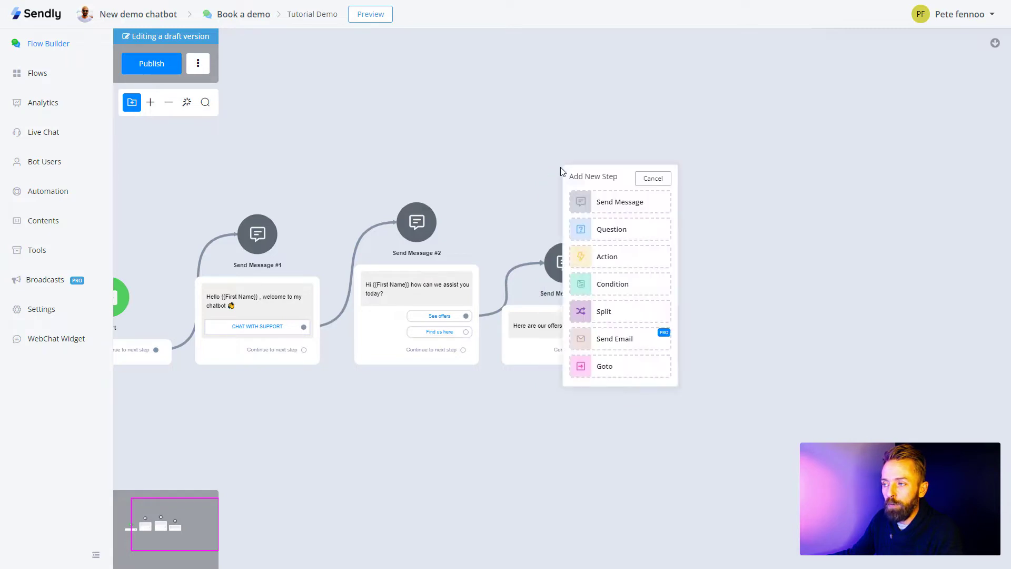
click(591, 210)
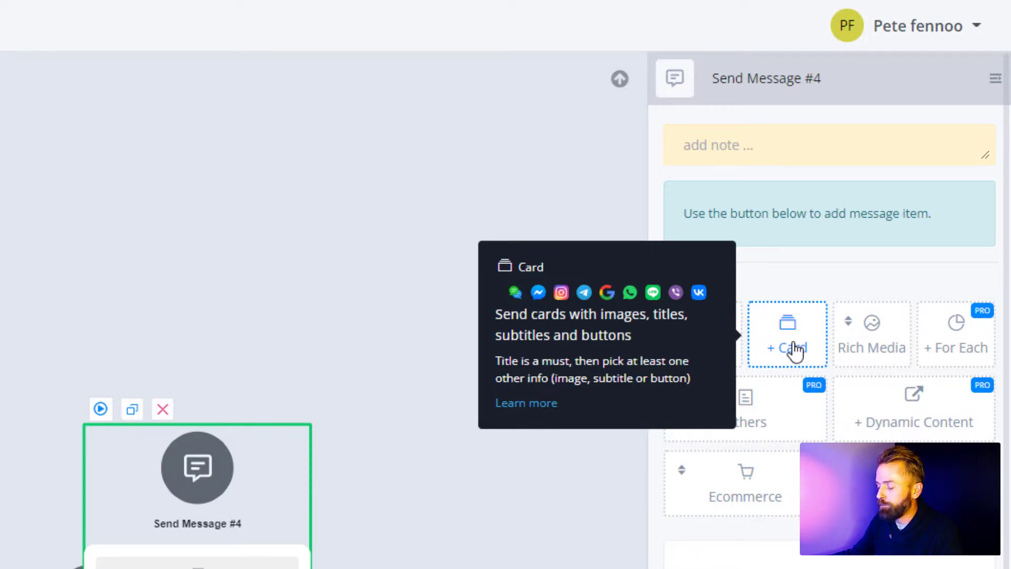
click(795, 350)
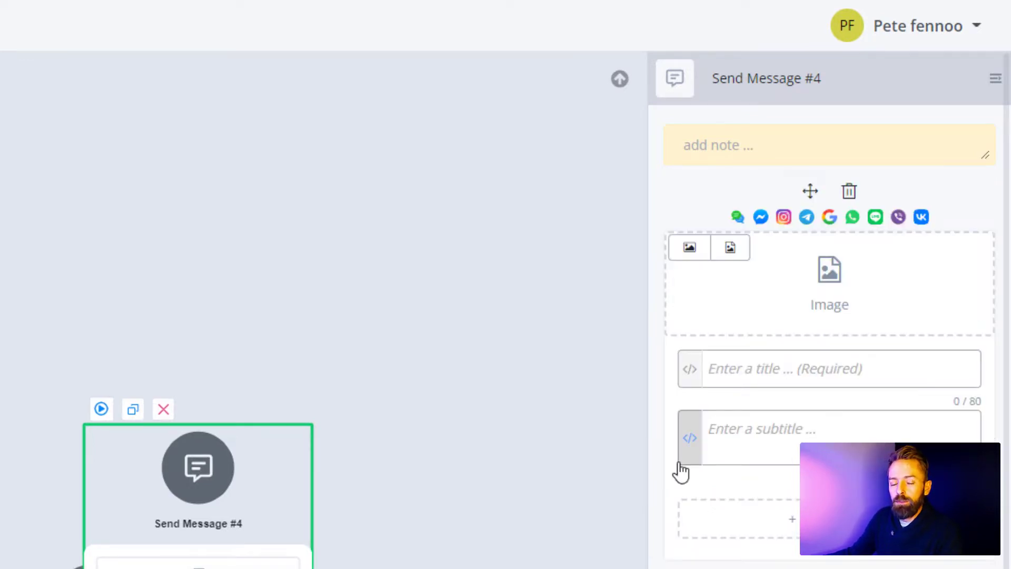
click(775, 373)
scroll(737, 389, down, 3)
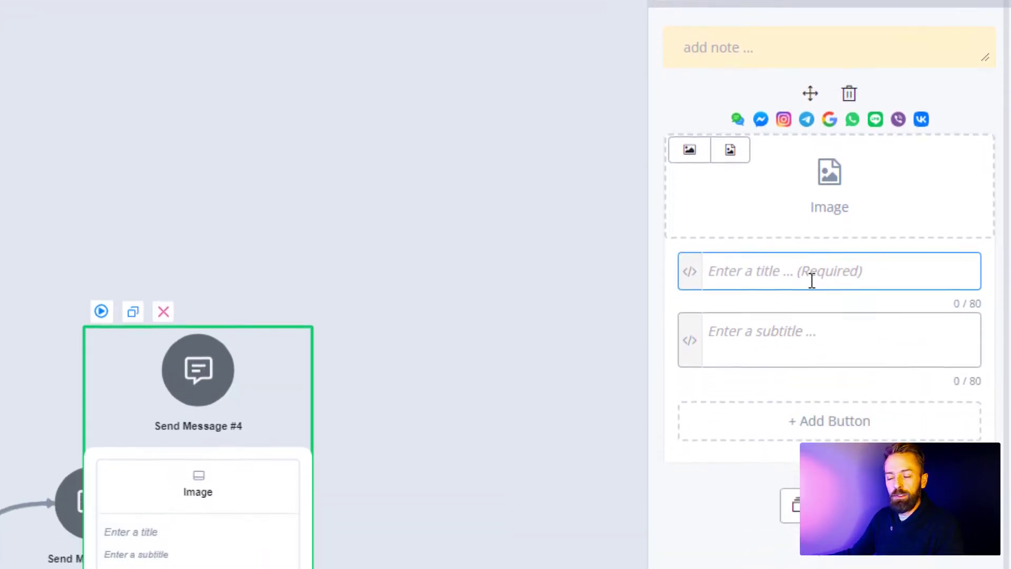
click(766, 303)
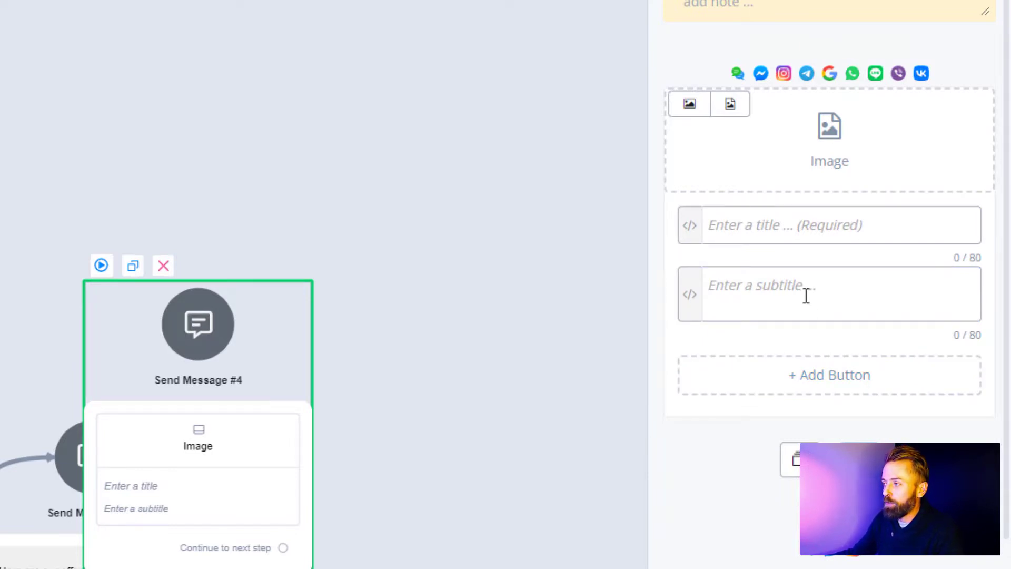
- Set the card's image to ppp.jpeg from the media library
click(818, 142)
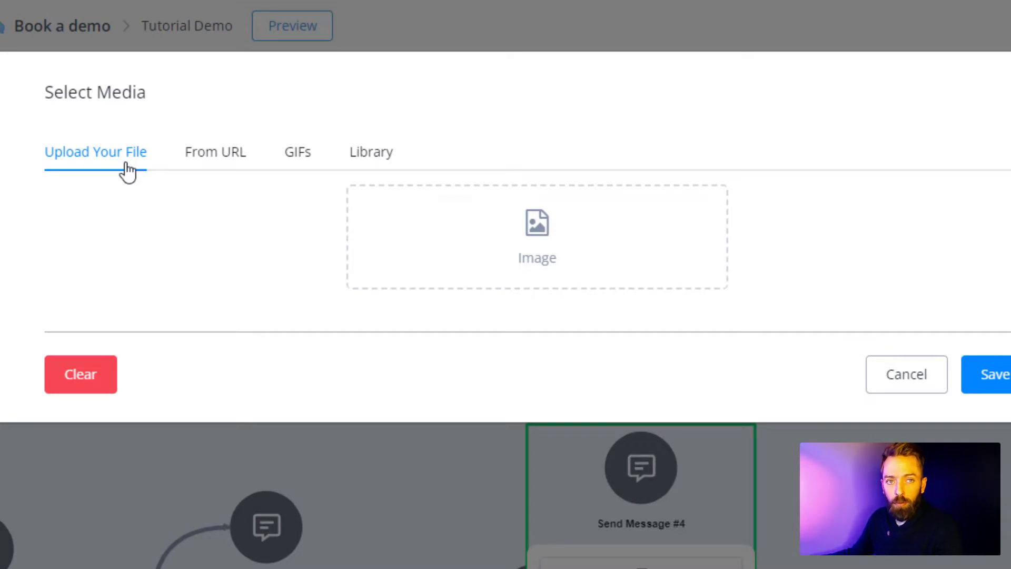
click(205, 159)
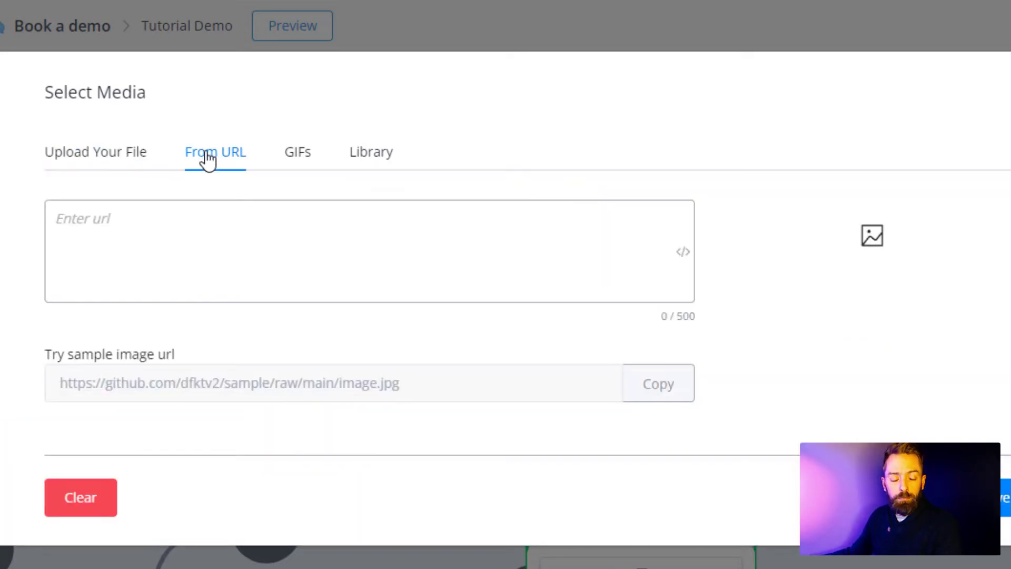
click(309, 168)
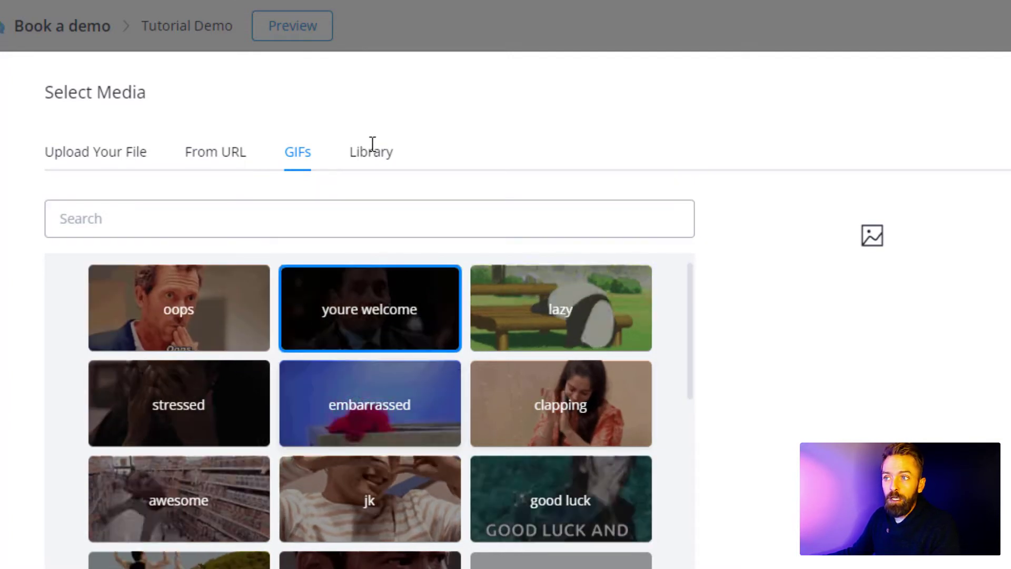
click(379, 170)
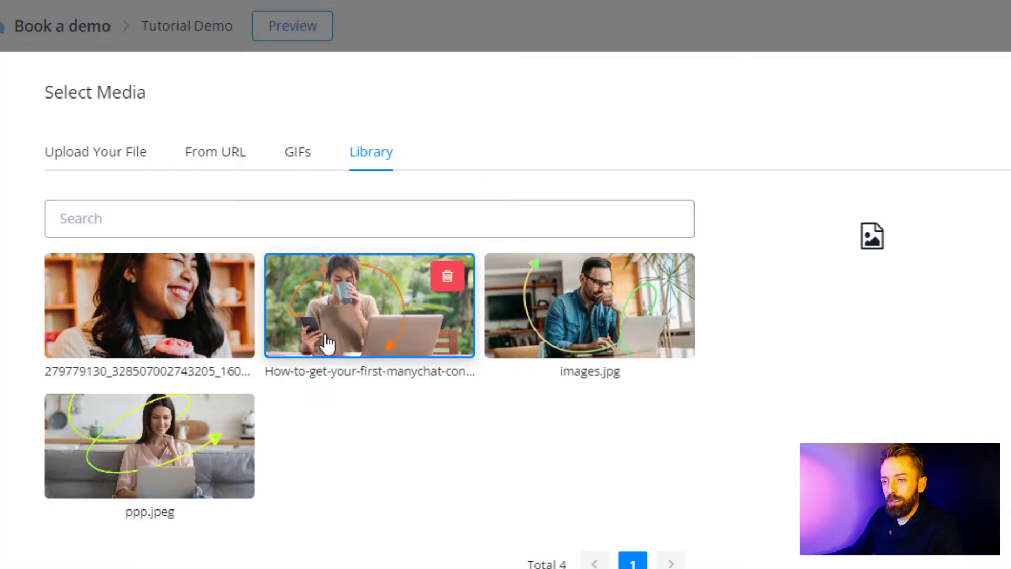
click(152, 453)
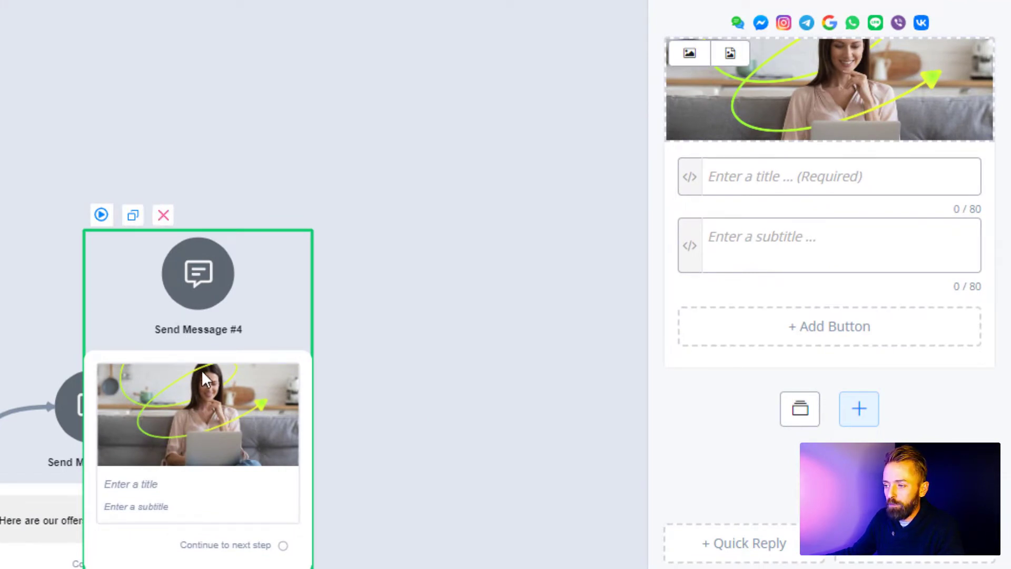
- Move Send Message #4 higher above Send Message #3 and switch its card image to the taller format
drag(224, 450, 227, 438)
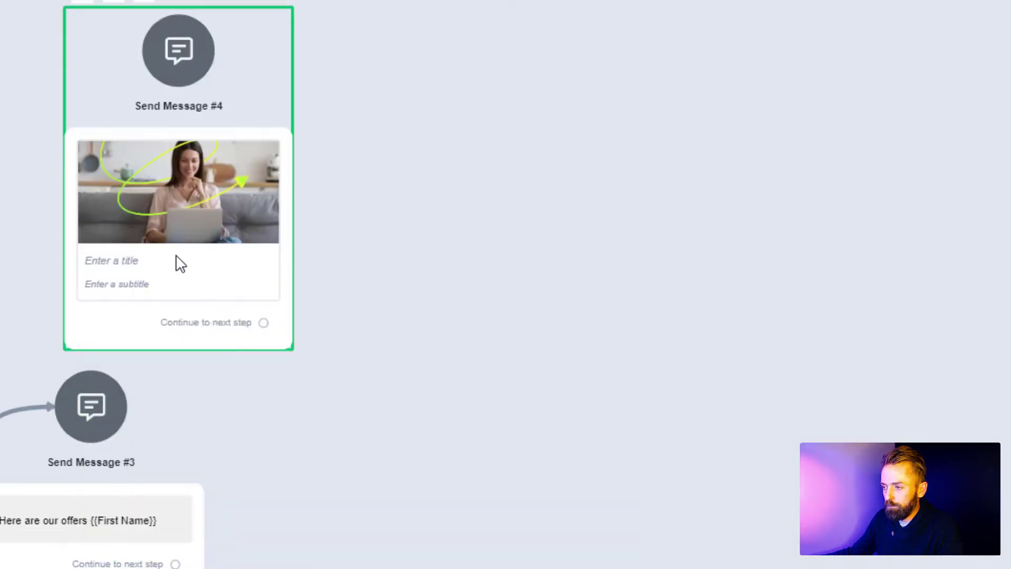
drag(176, 262, 158, 226)
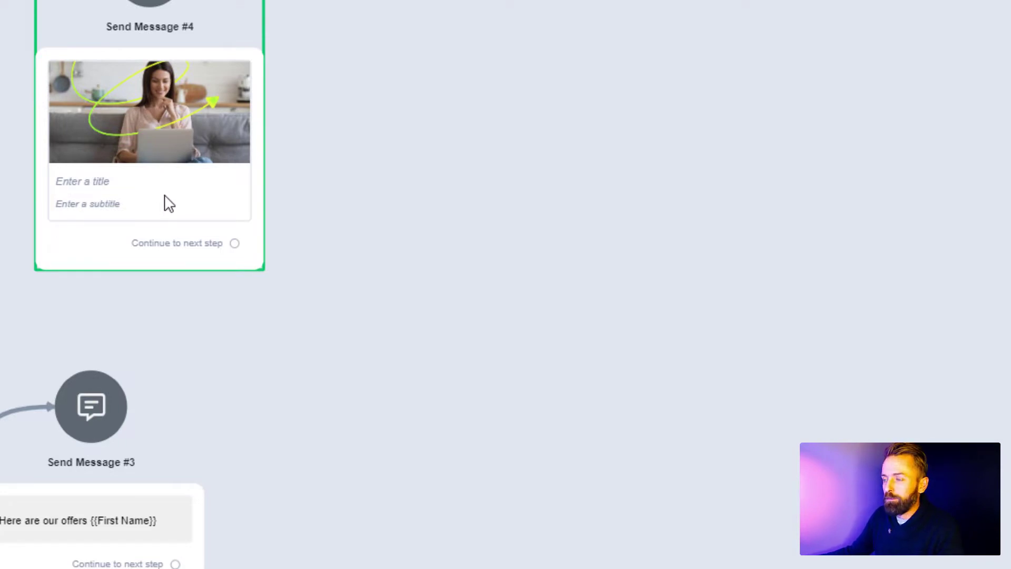
click(164, 203)
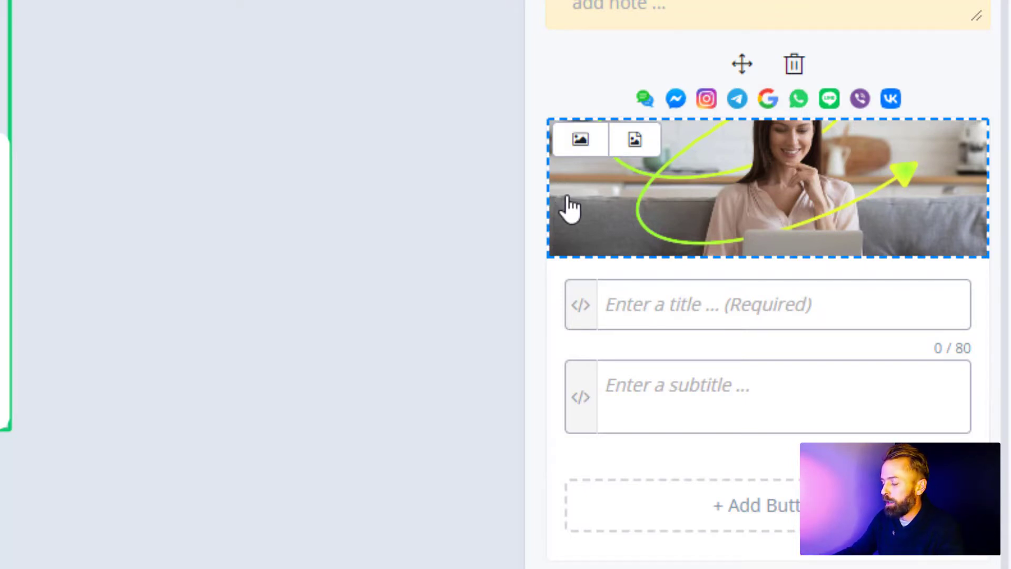
click(633, 154)
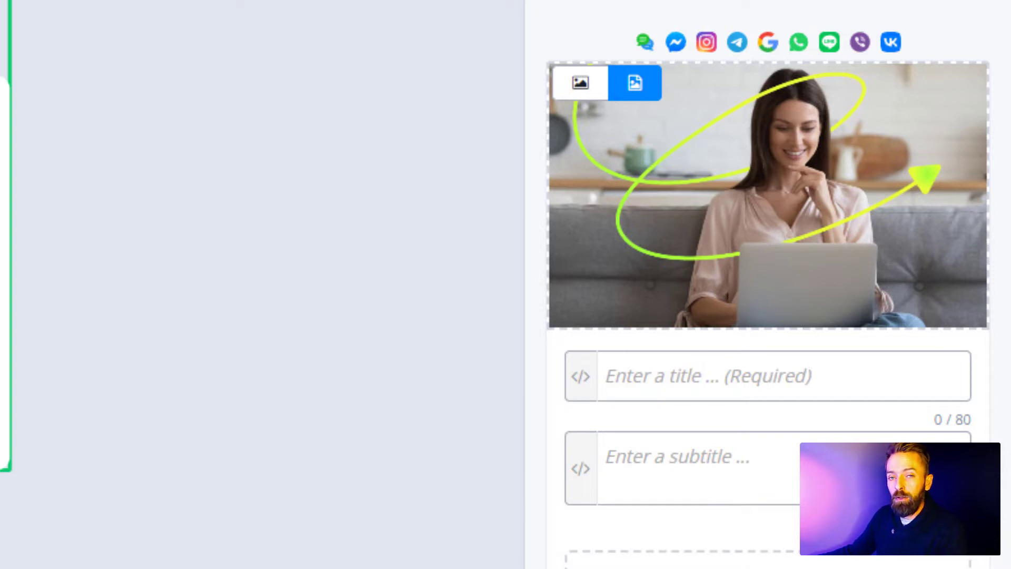
- Enter "Sign up for our newsletter" as the card's title
click(687, 374)
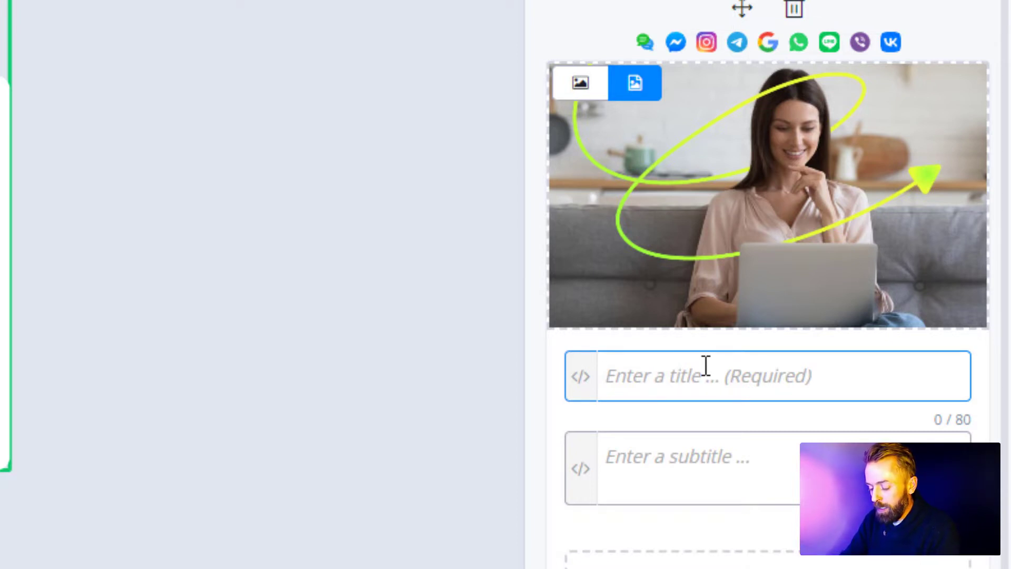
text(Sign up)
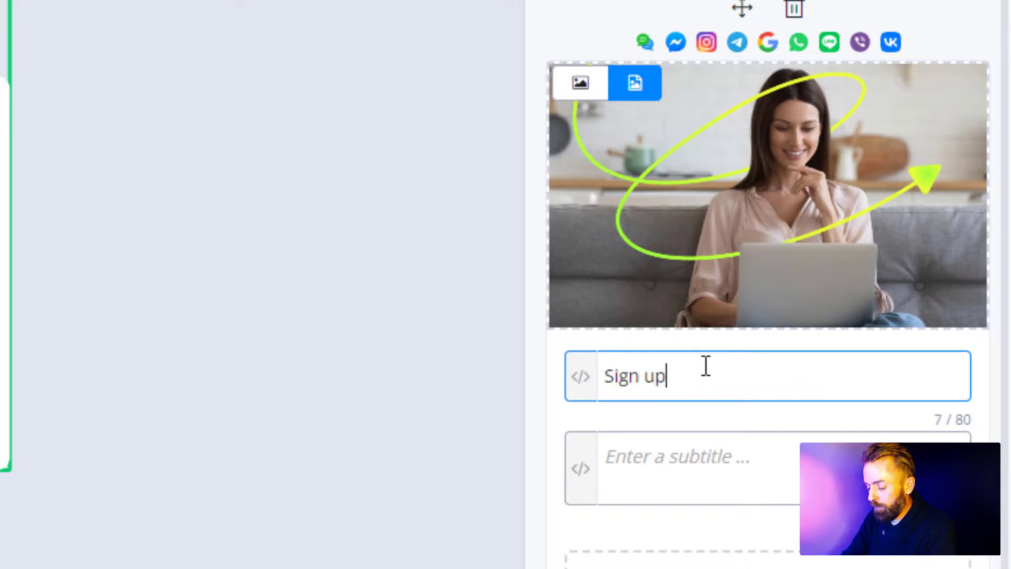
text( for ouur)
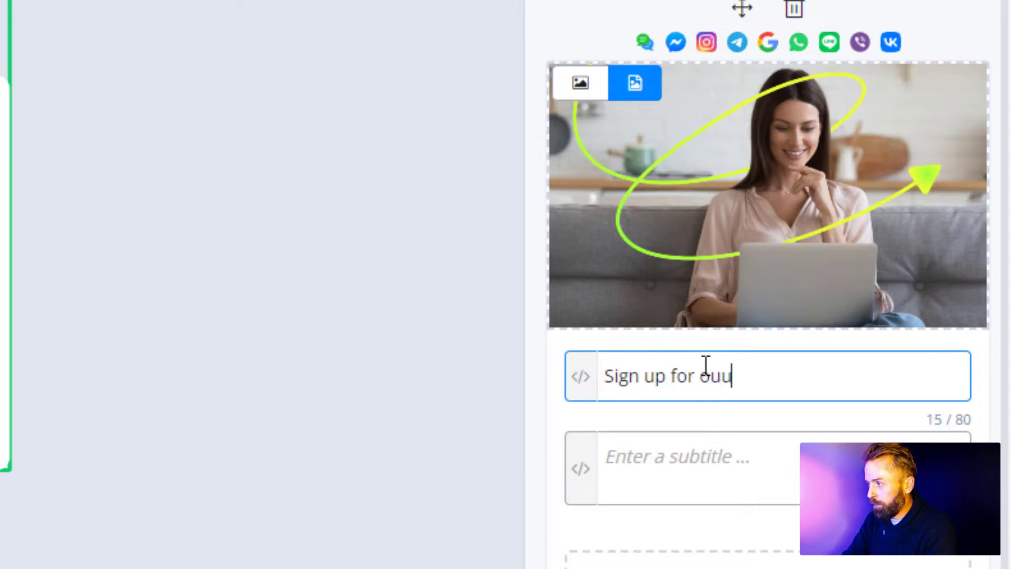
key(BackSpace)
key(BackSpace)
key(BackSpace)
text(r)
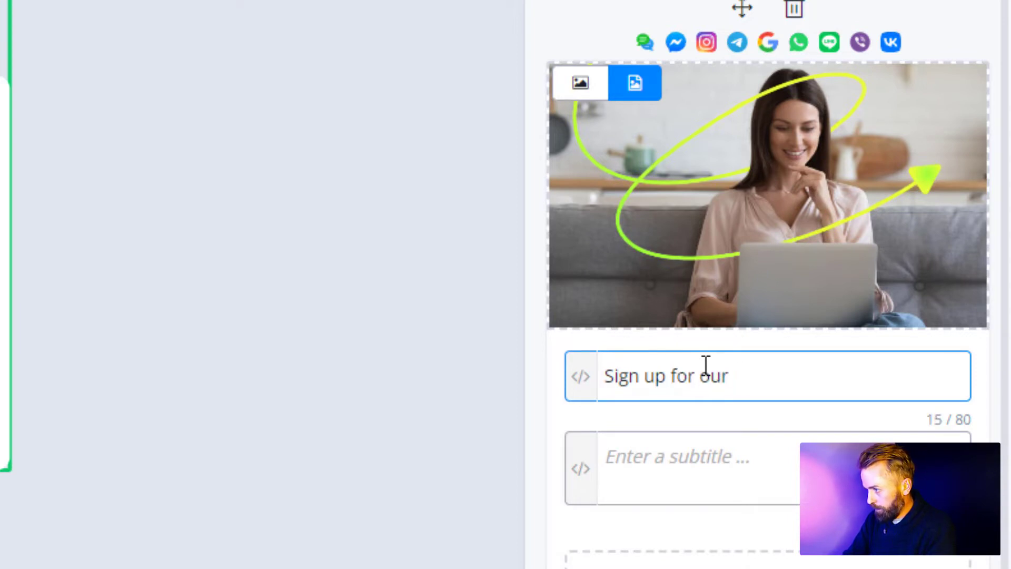
text( news)
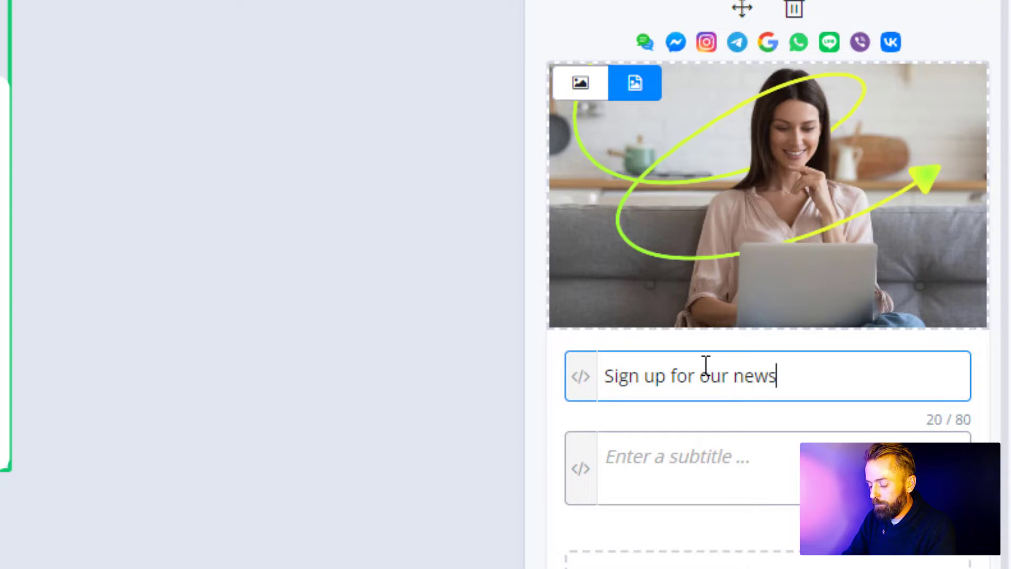
text(letter)
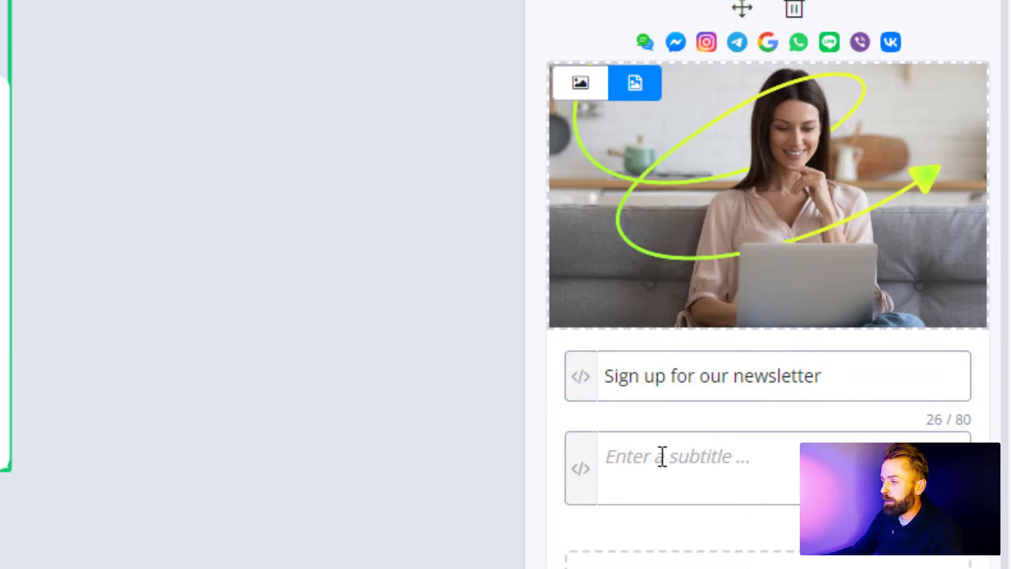
- Add a button titled "JOIN HERE" to the newsletter card and save it
click(678, 463)
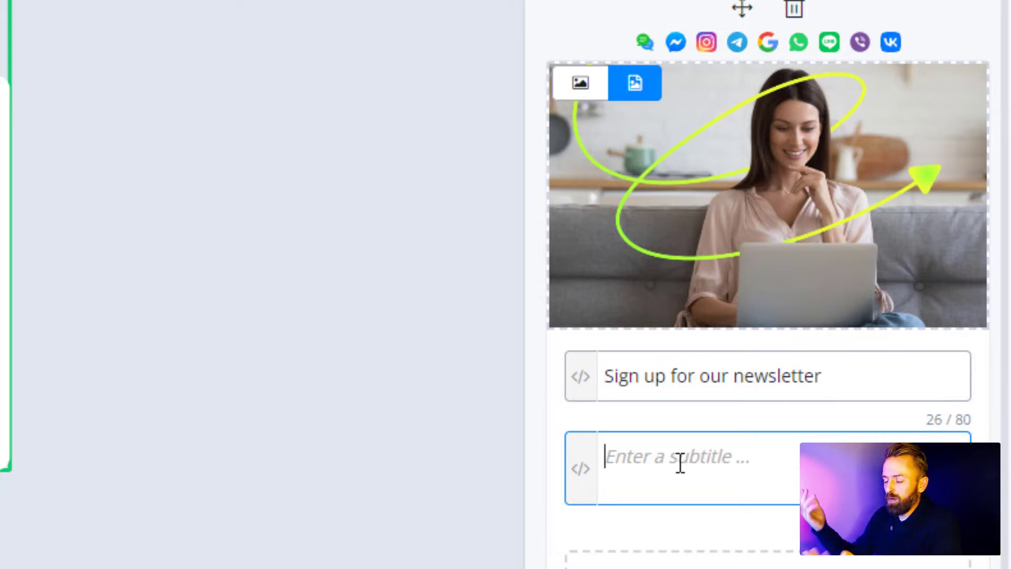
scroll(592, 426, down, 6)
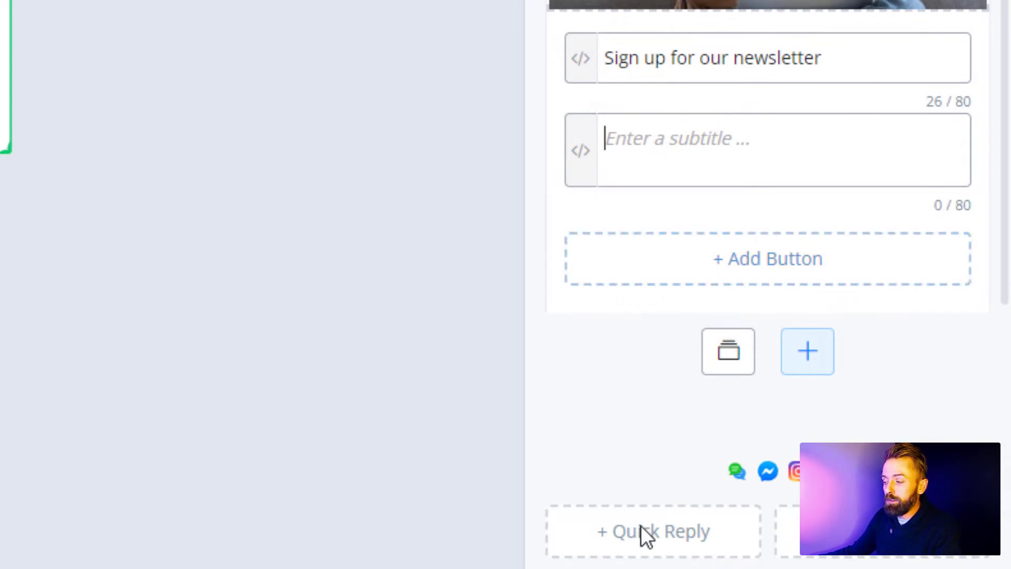
click(735, 266)
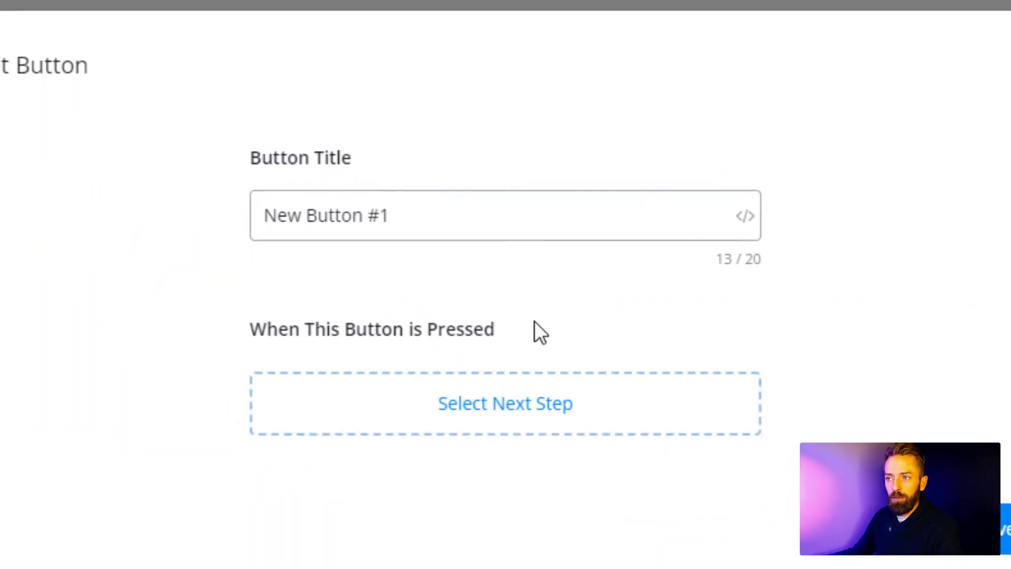
drag(443, 217, 261, 217)
click(340, 411)
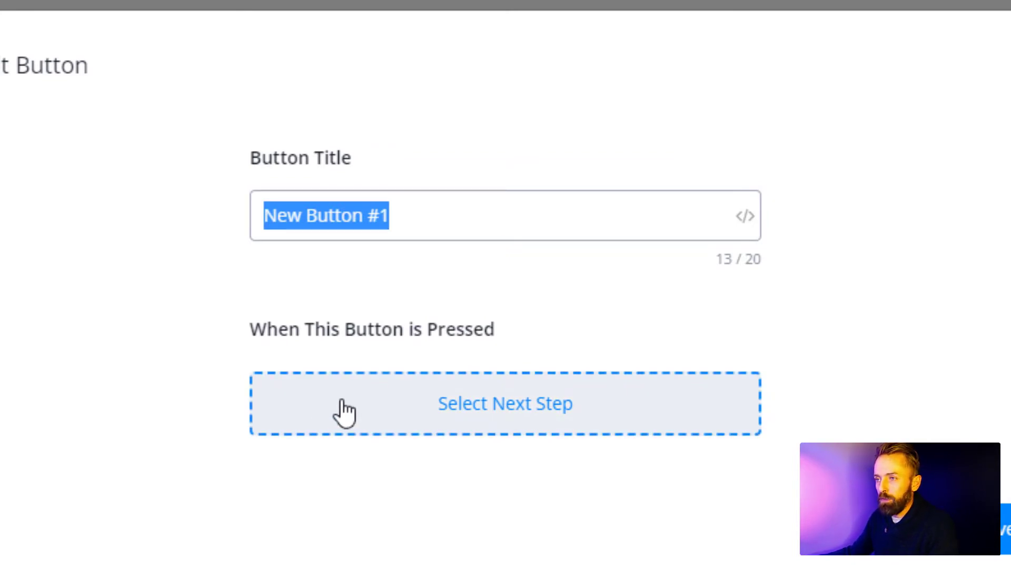
text(DOWN)
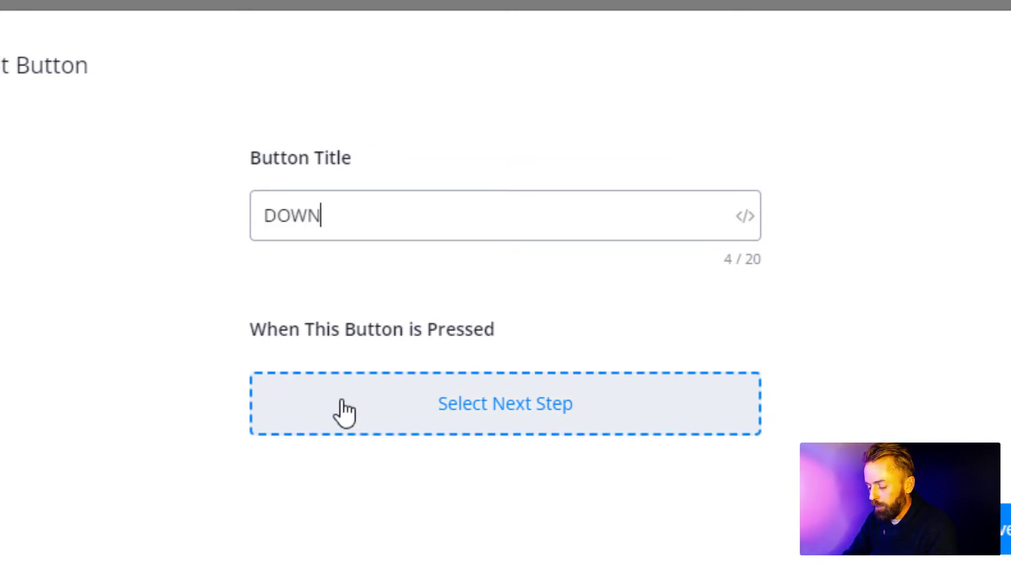
text(L)
key(BackSpace)
key(BackSpace)
key(BackSpace)
key(BackSpace)
key(BackSpace)
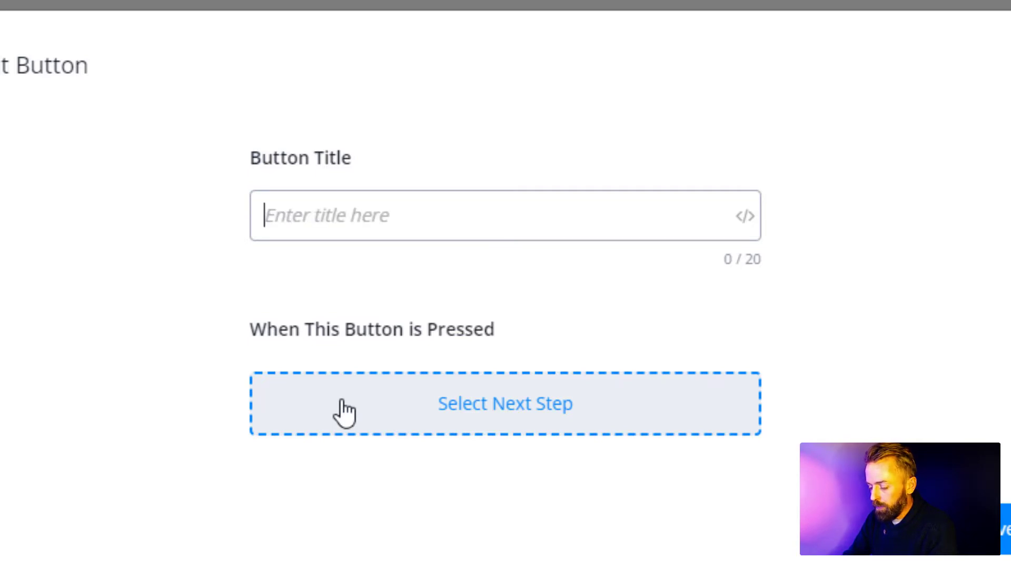
text(JOIN)
text(HERE)
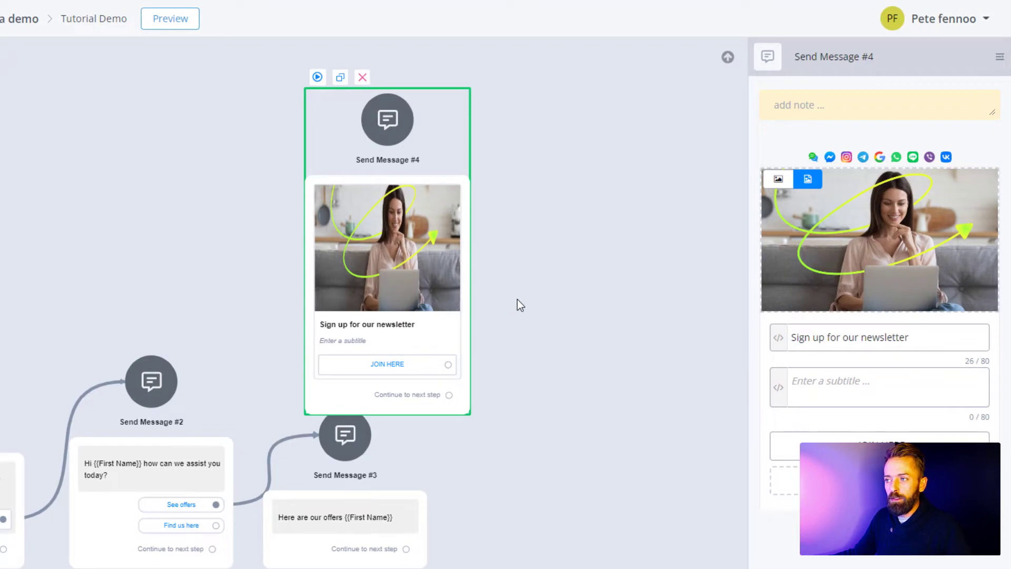
- Connect the flow's starting step to Send Message #4 and publish the flow
click(158, 243)
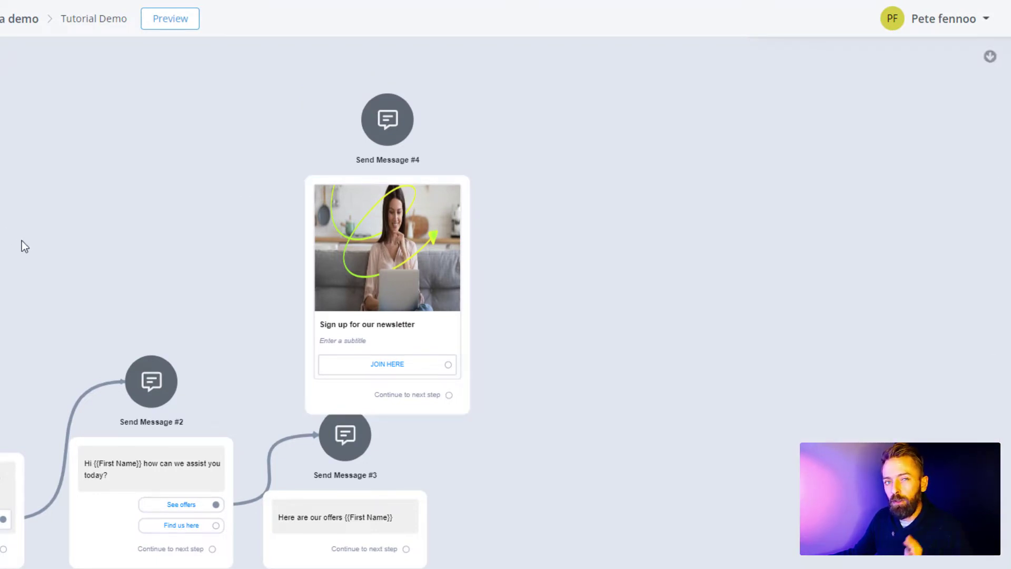
drag(79, 225, 120, 224)
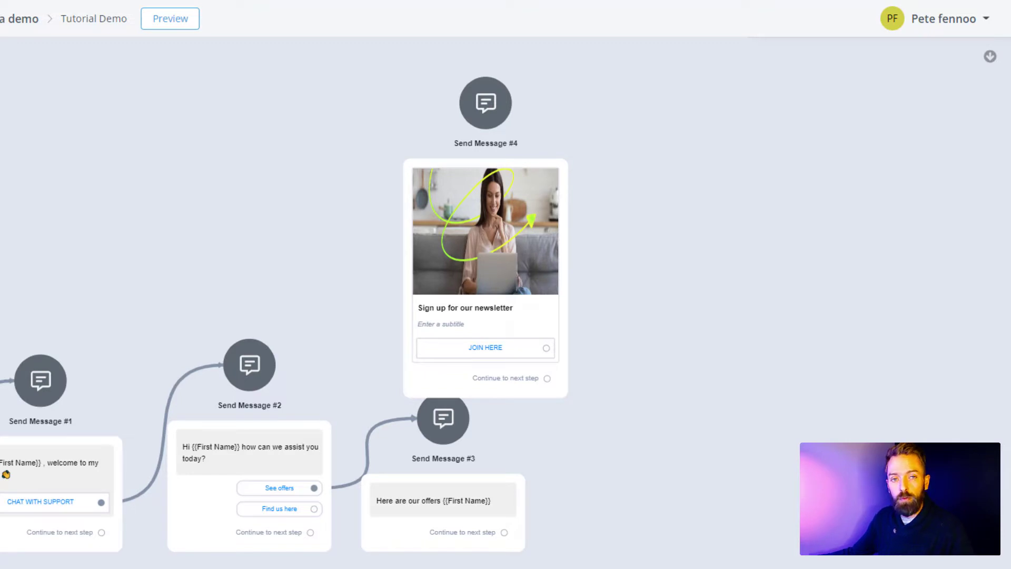
drag(125, 400, 450, 132)
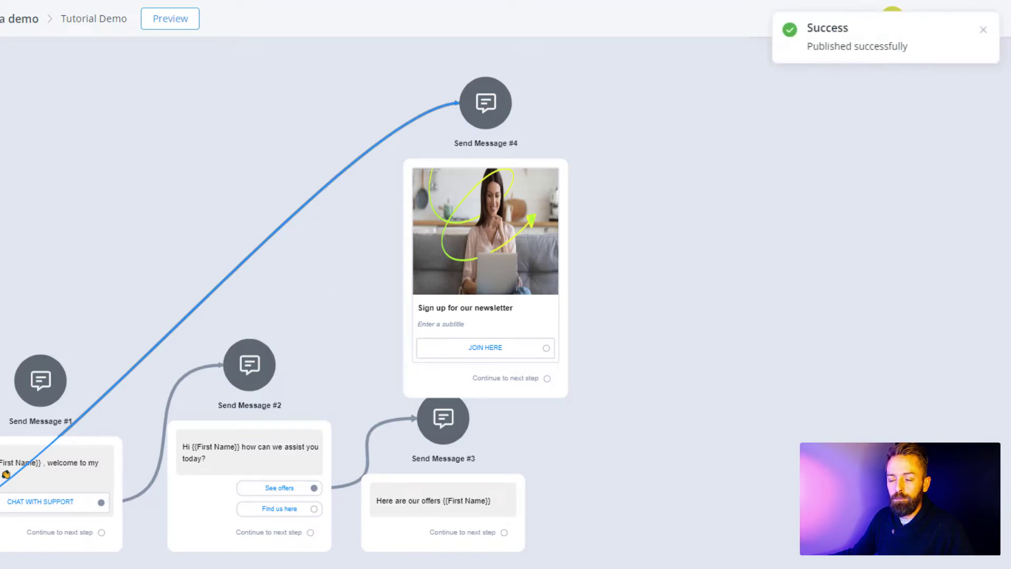
- Preview the flow on the Web channel in a popup, check the newsletter card, and close the preview
click(157, 26)
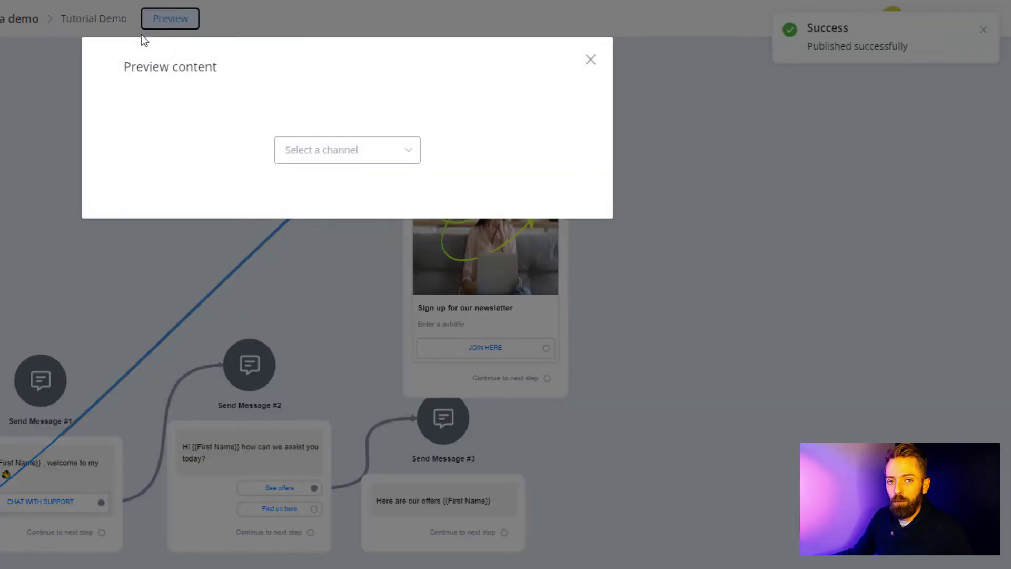
click(318, 150)
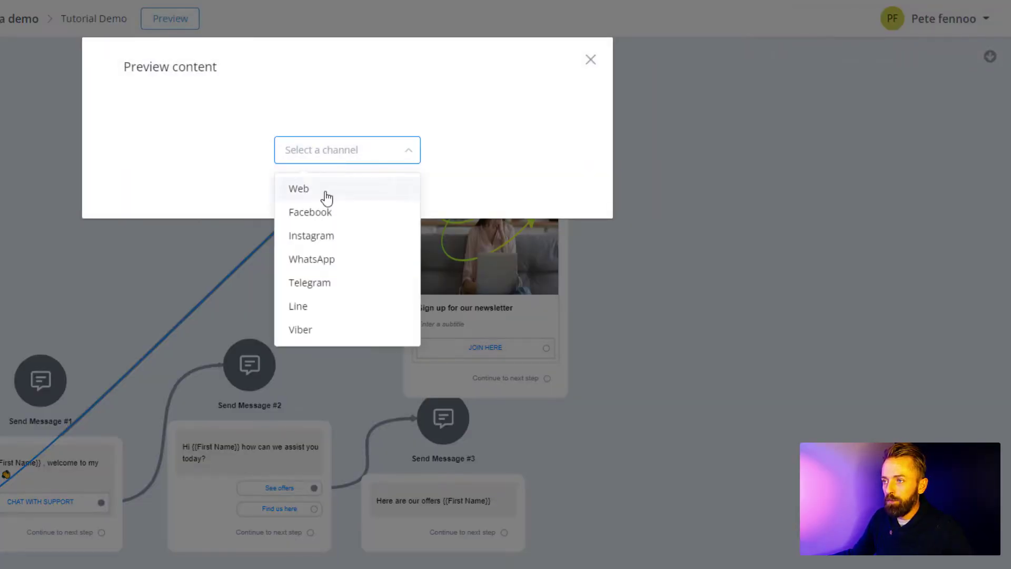
click(327, 195)
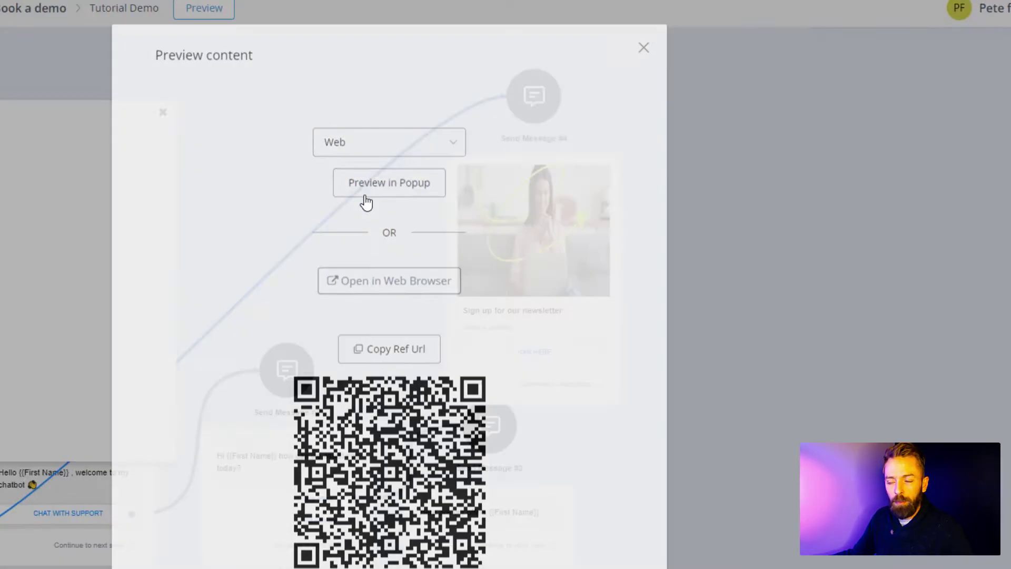
click(366, 202)
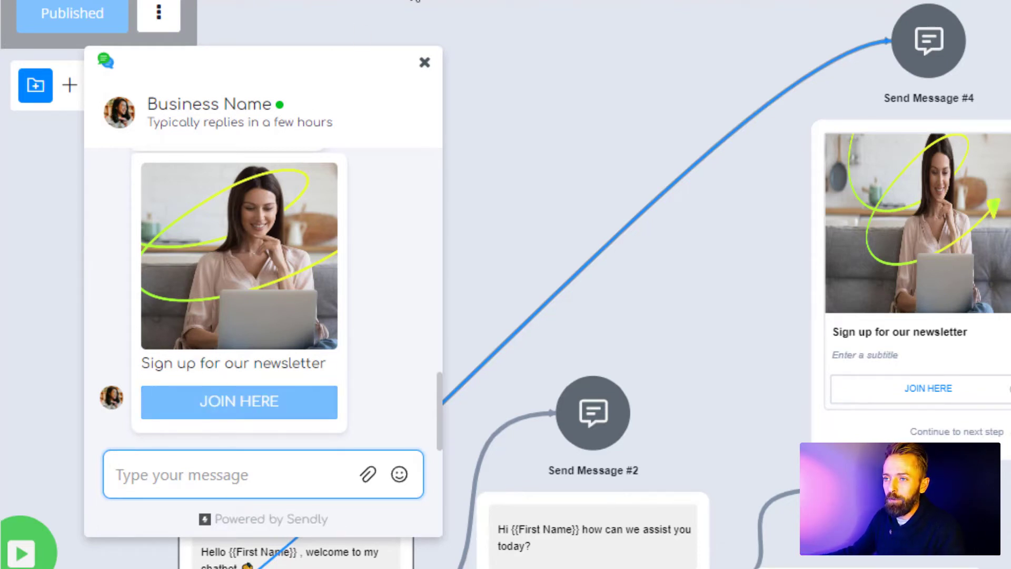
click(424, 63)
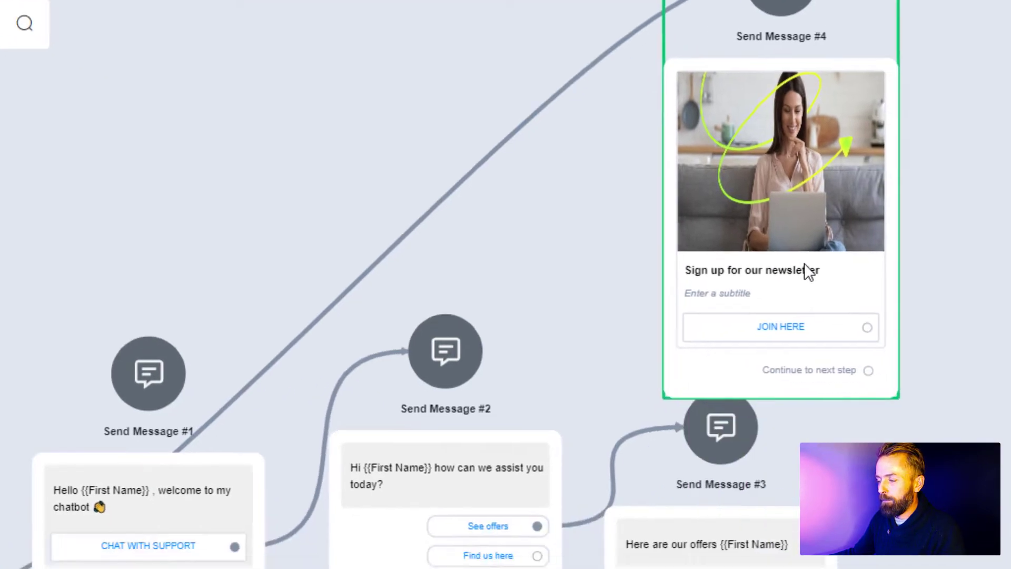
- Add a second card beside the newsletter card in Send Message #4 and set its image to images.jpg from the media library
click(928, 328)
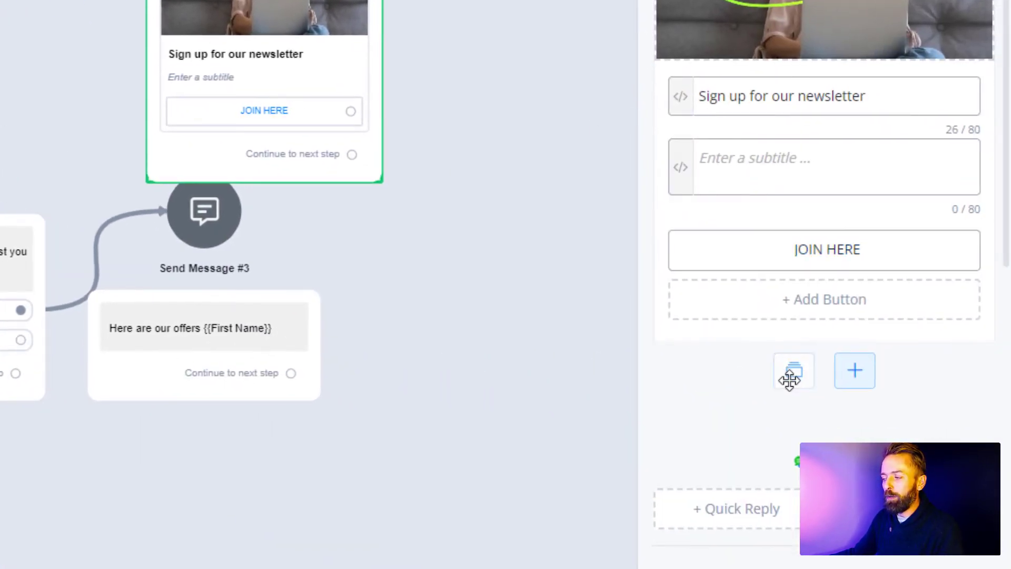
click(854, 372)
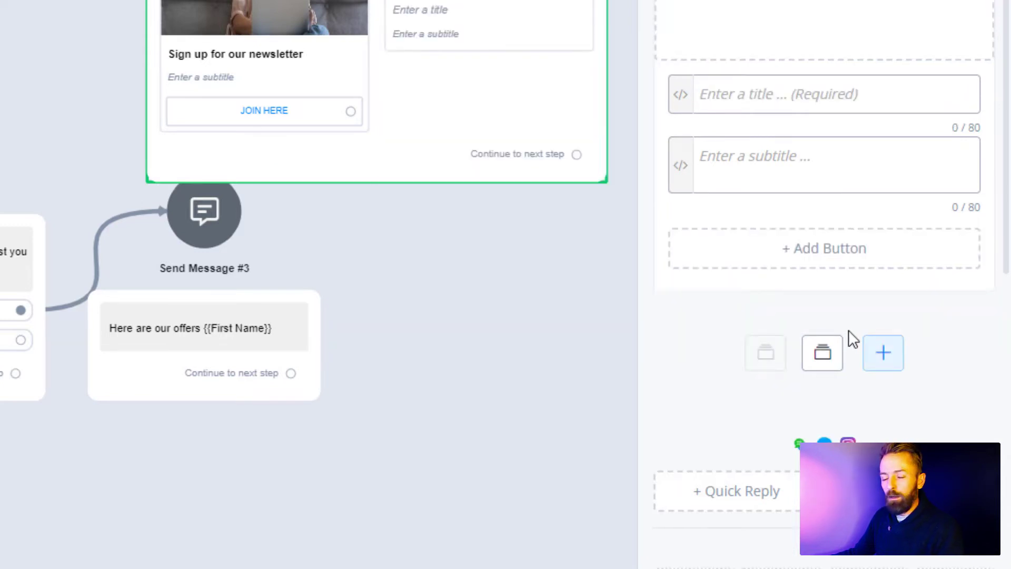
scroll(848, 337, up, 6)
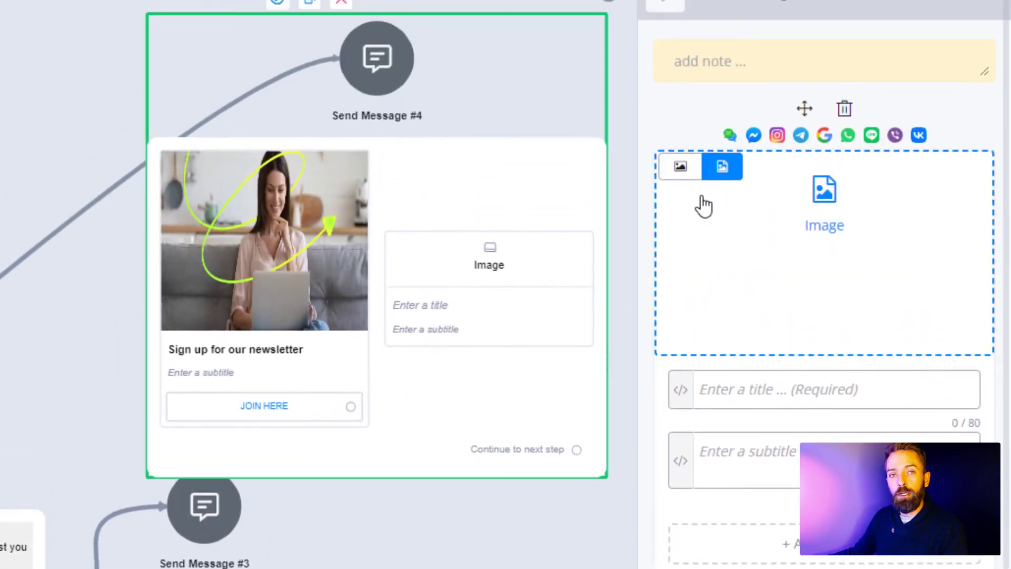
click(781, 258)
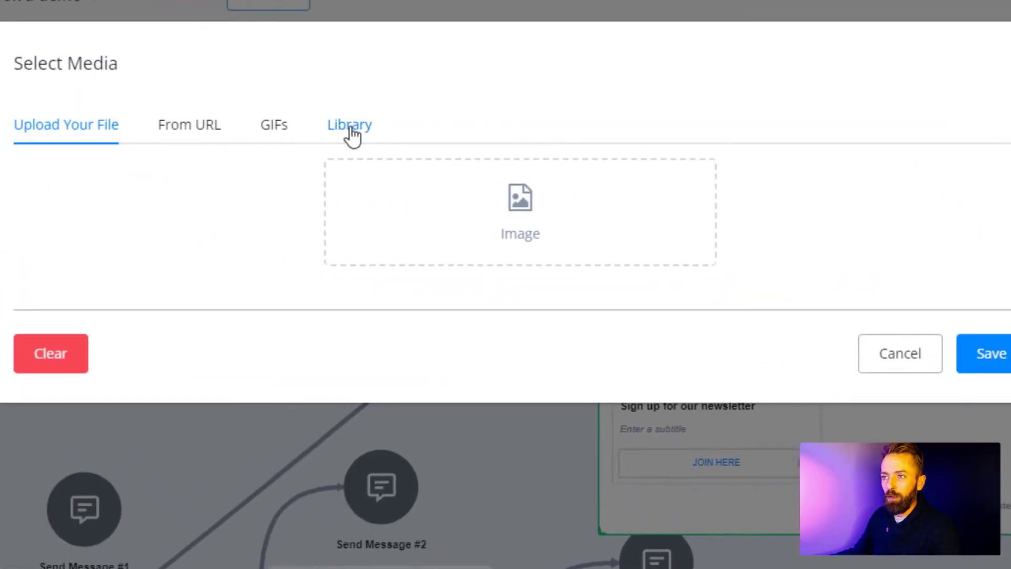
click(350, 129)
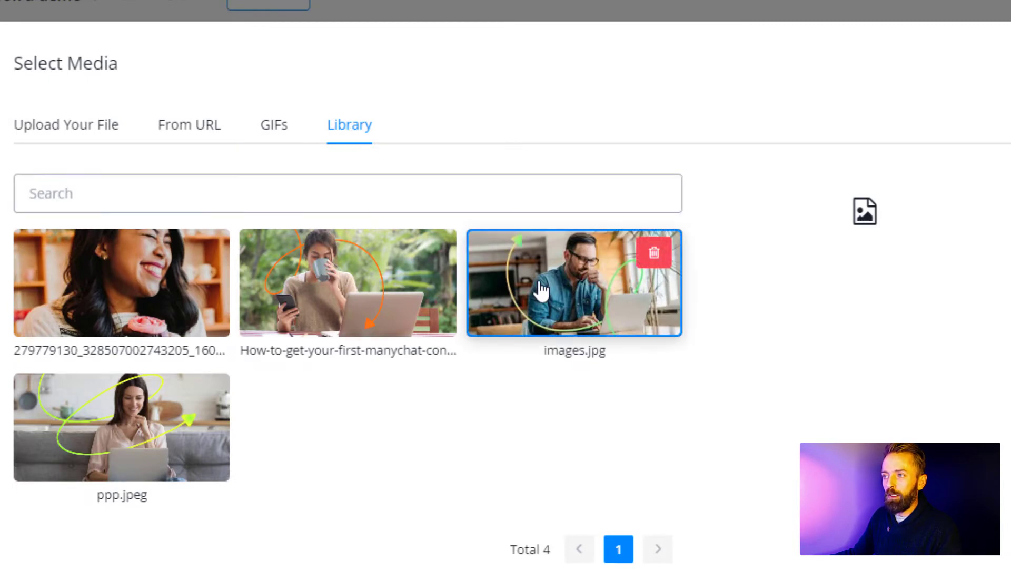
click(517, 264)
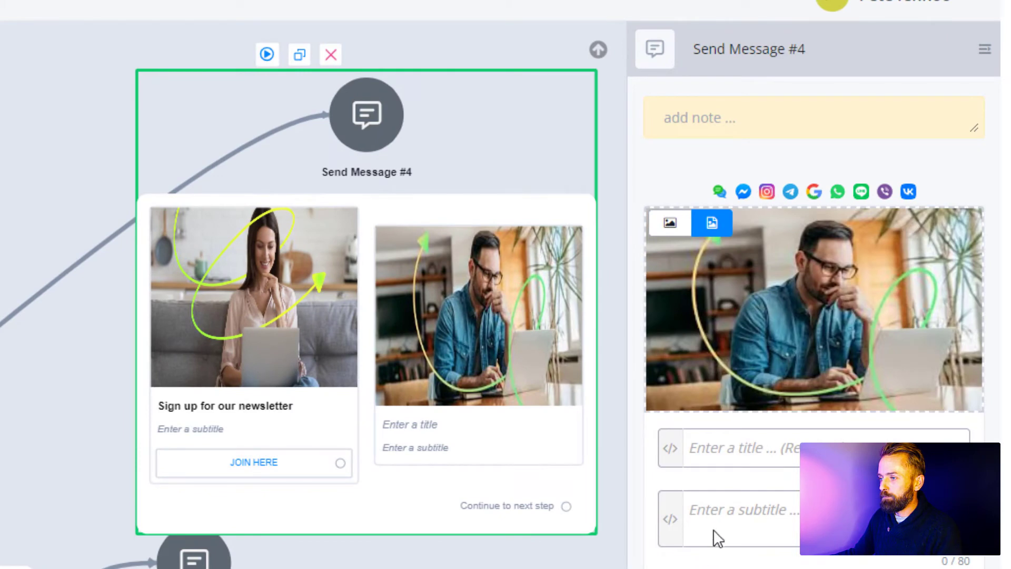
- Enter "See our services" followed by the First Name system field as the second card's title
click(718, 448)
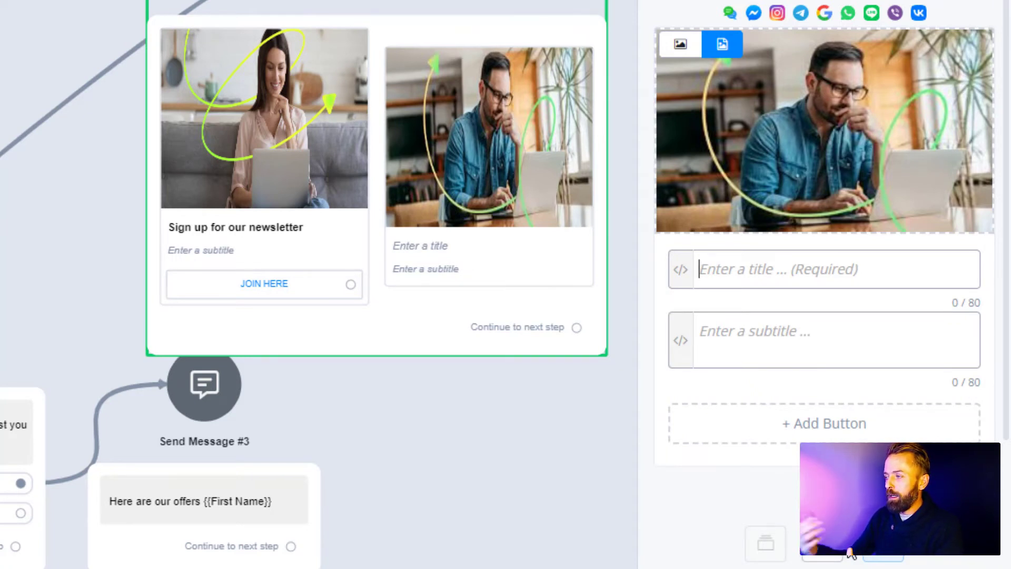
text(See our)
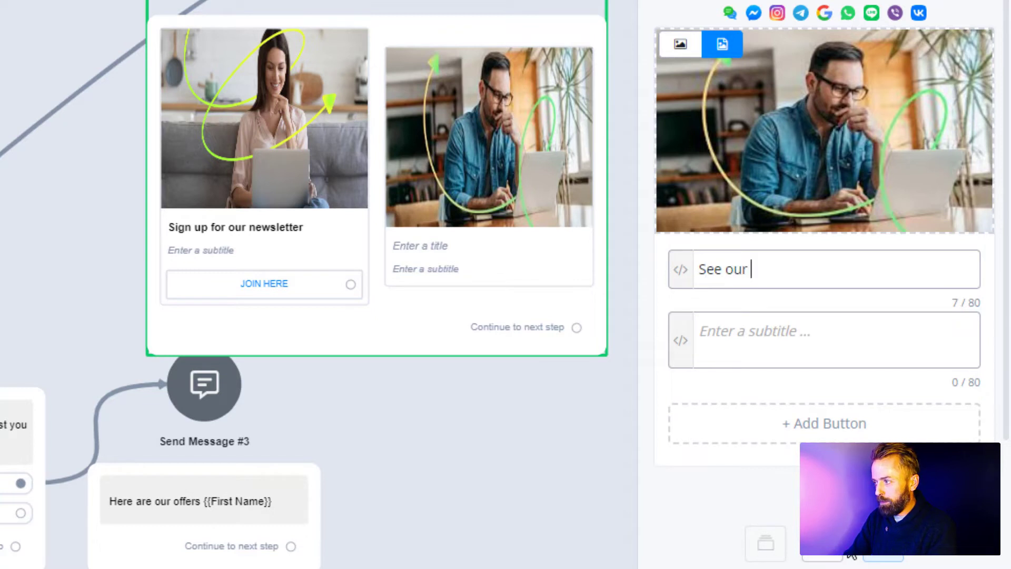
text( servi)
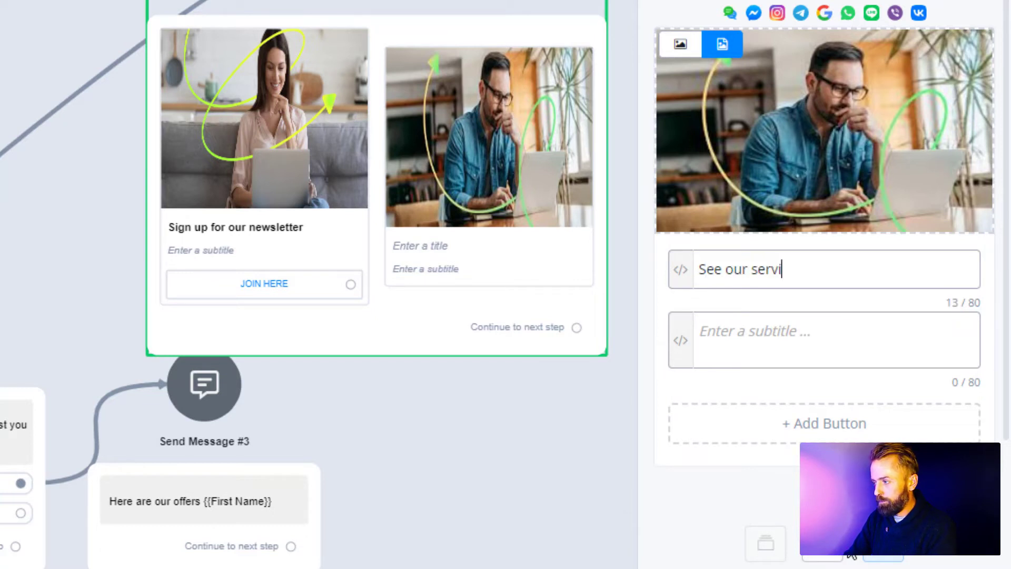
text(ces)
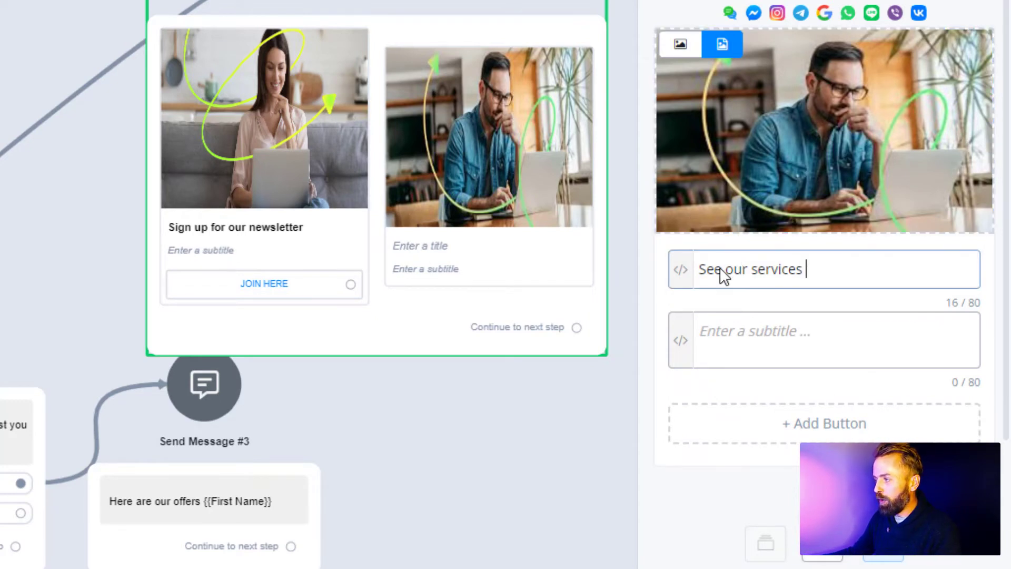
click(681, 269)
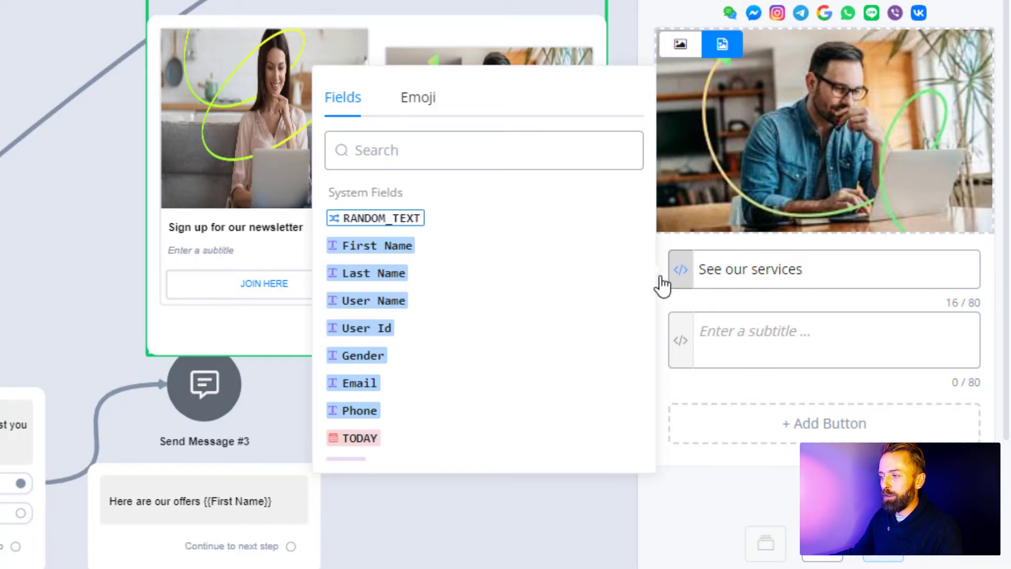
click(375, 246)
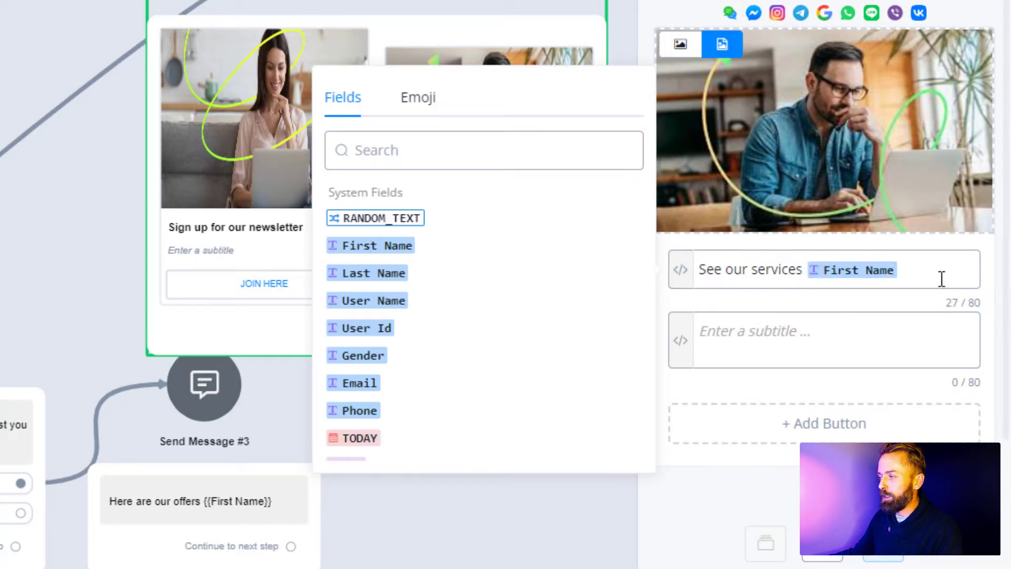
click(924, 275)
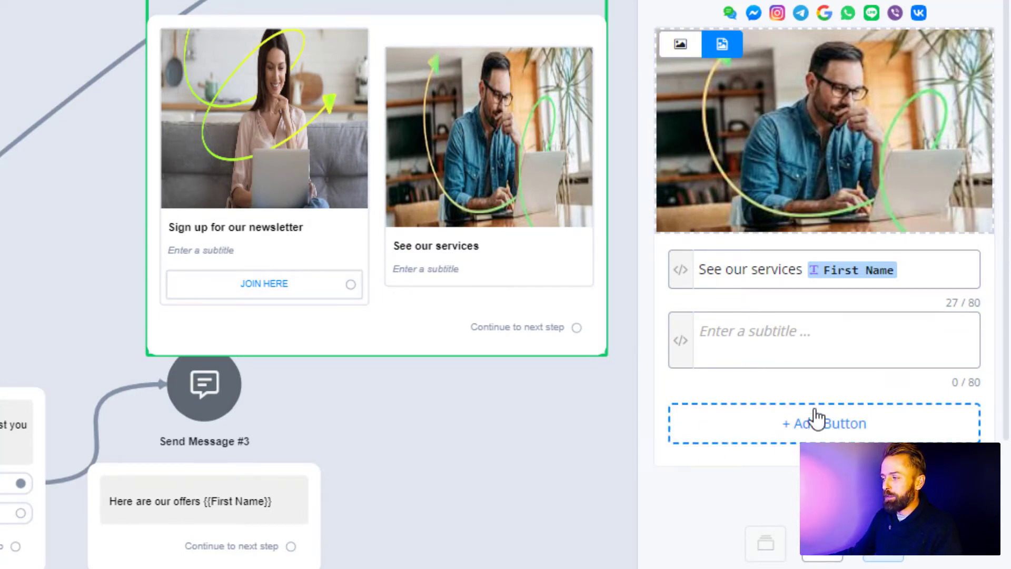
- Add a button titled "DISCOVER MORE HERE" to the services card and save it
click(802, 421)
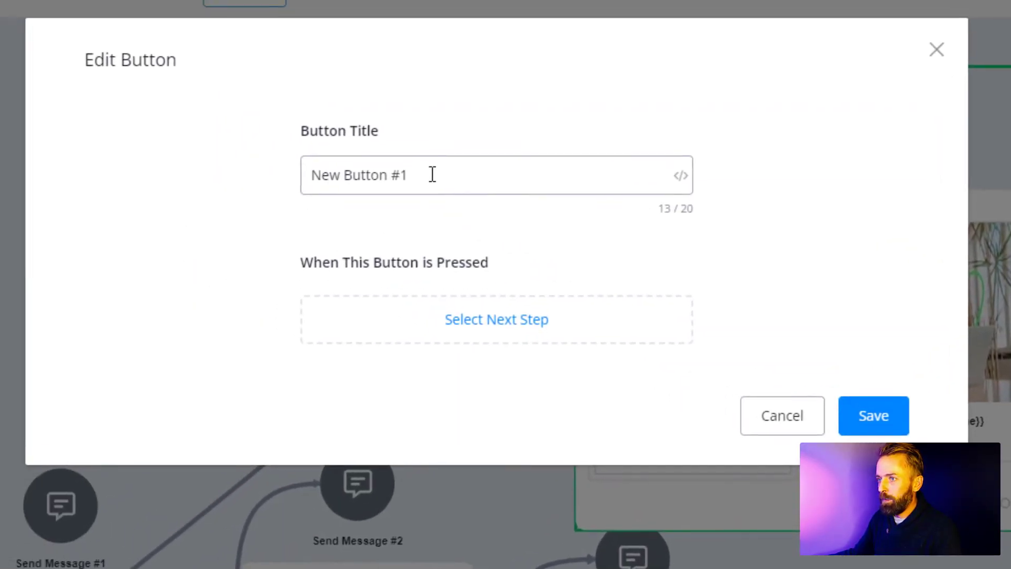
drag(415, 180, 317, 179)
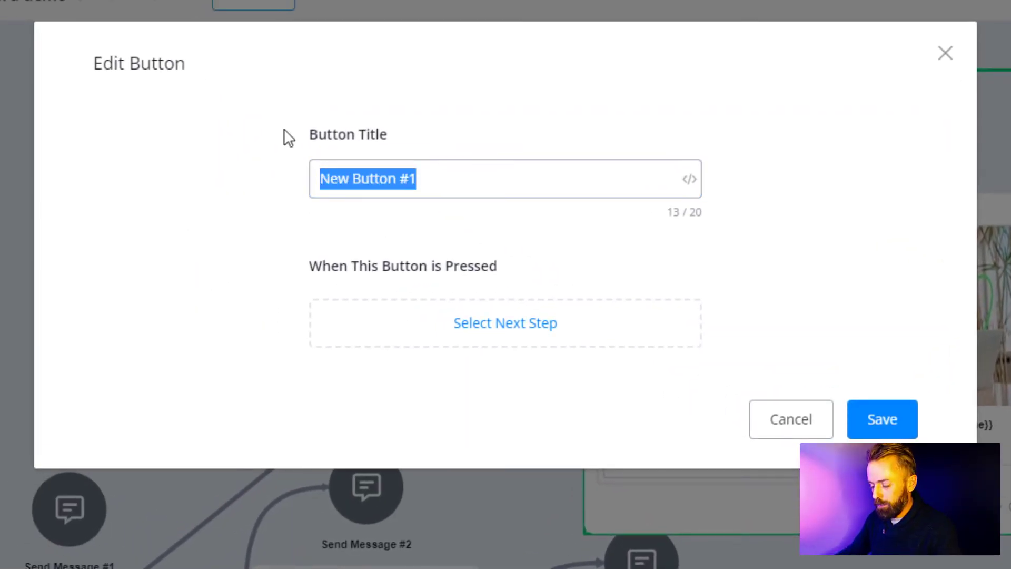
text(DICOVER)
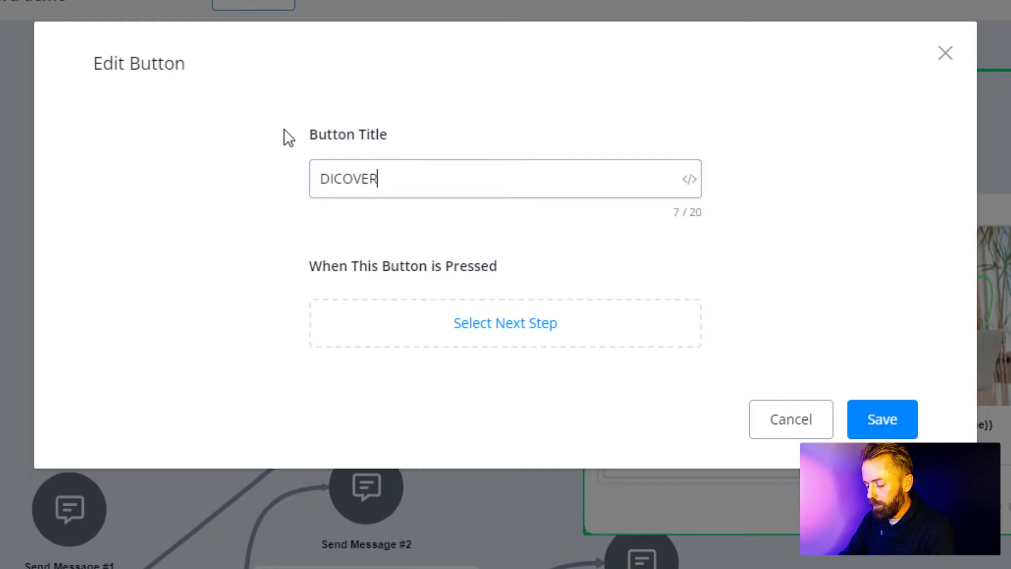
text( MORE)
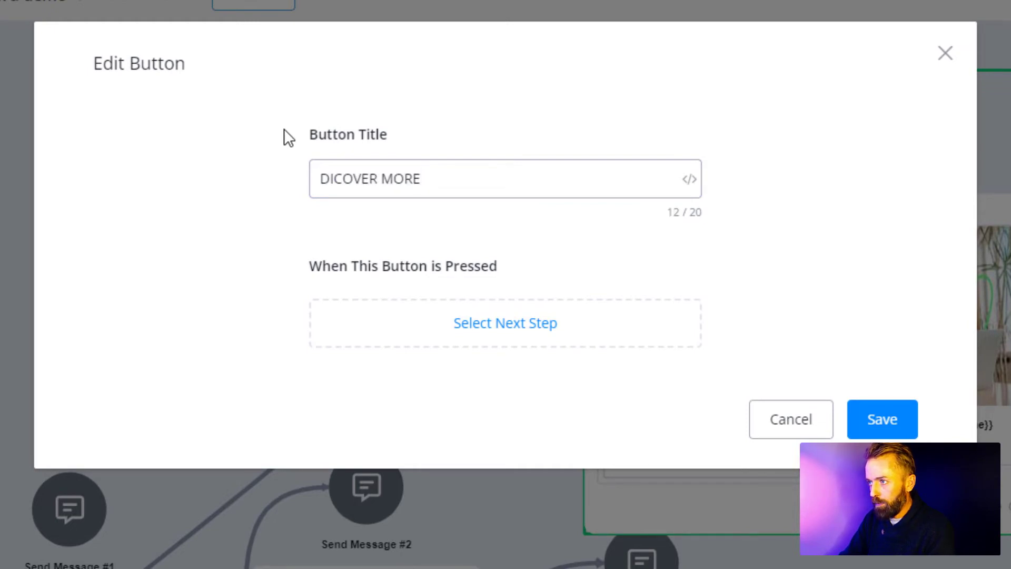
text( HERE)
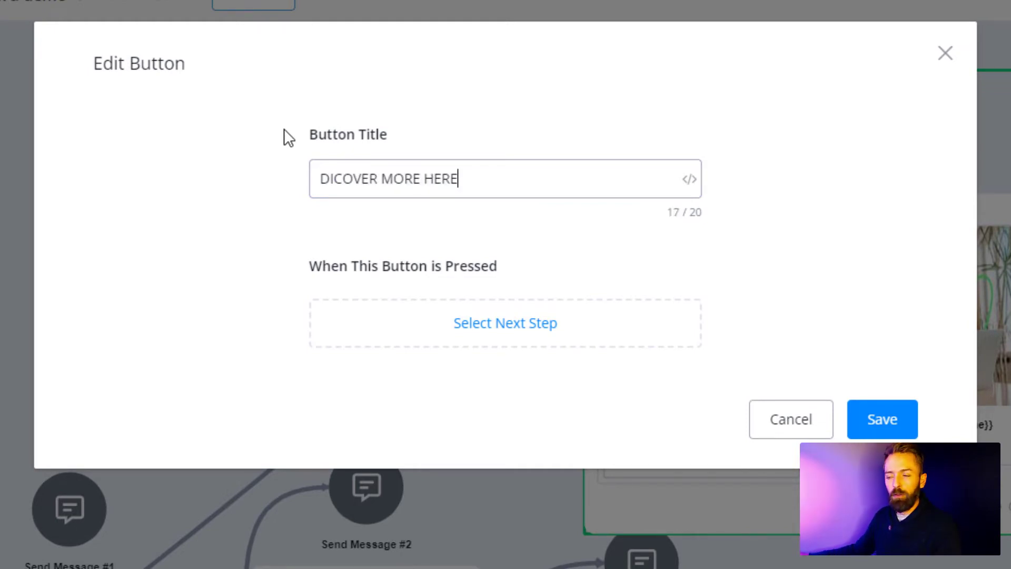
click(335, 178)
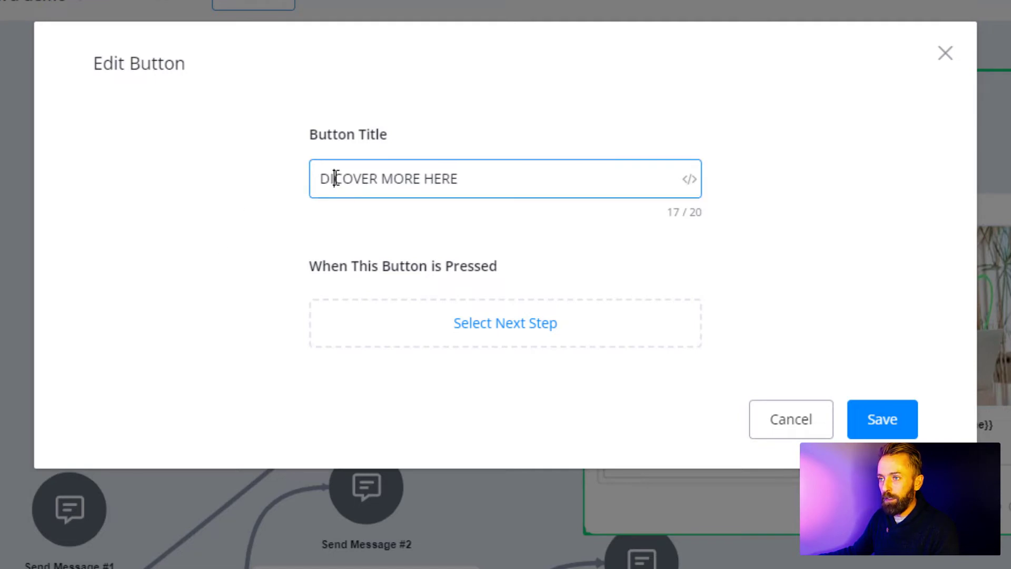
text(S)
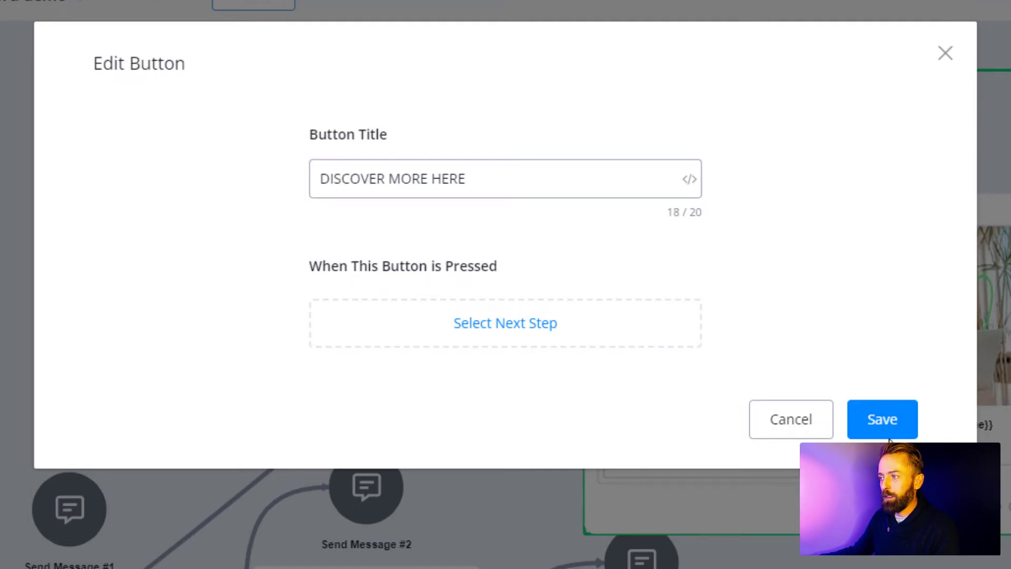
click(885, 433)
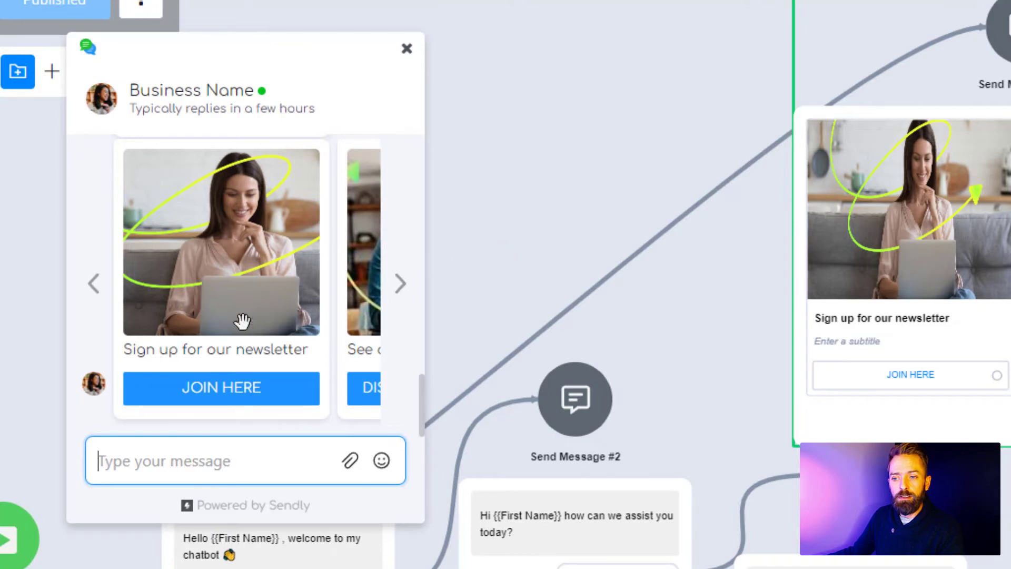
- Browse forward and back through the two cards in the web chat preview, and close the preview
click(394, 289)
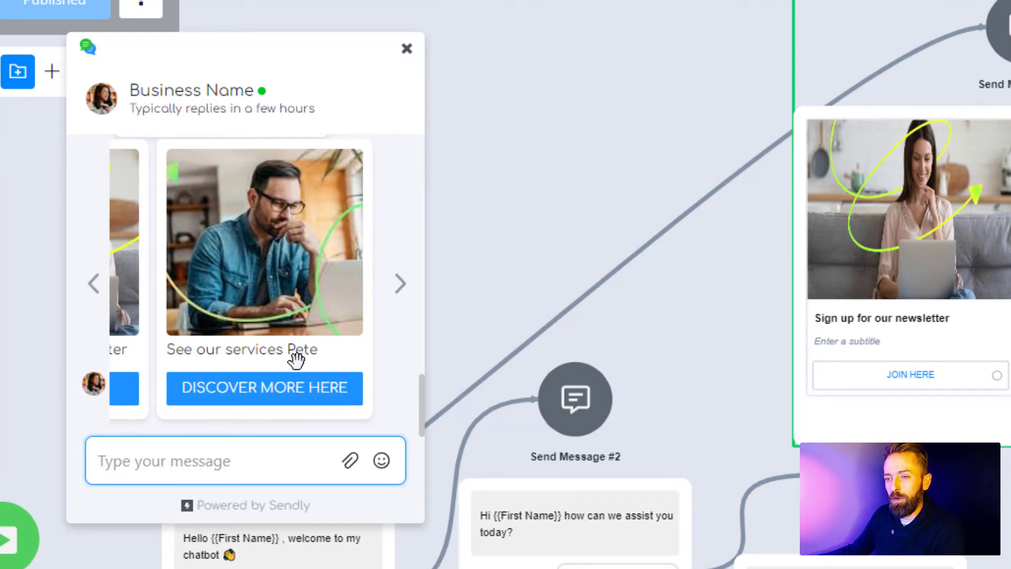
click(87, 282)
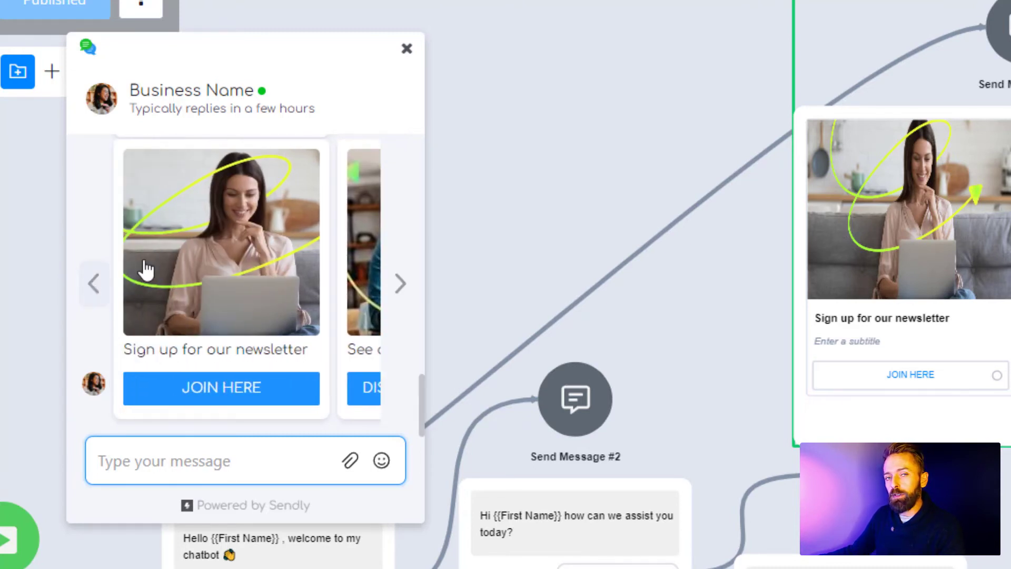
click(407, 50)
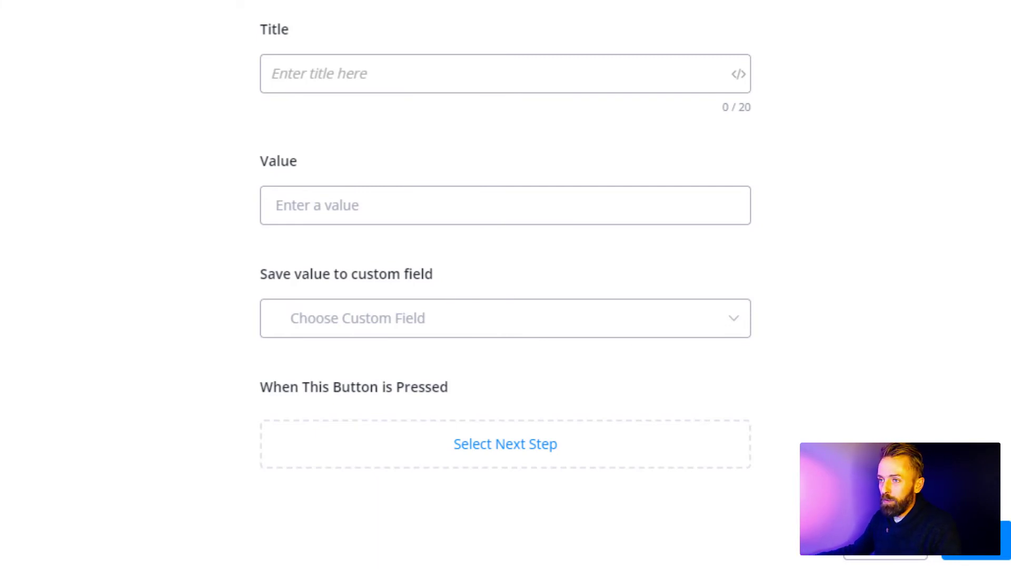
- Title the new quick reply of Send Message #4 "Back", save it, and close the message's settings
click(312, 80)
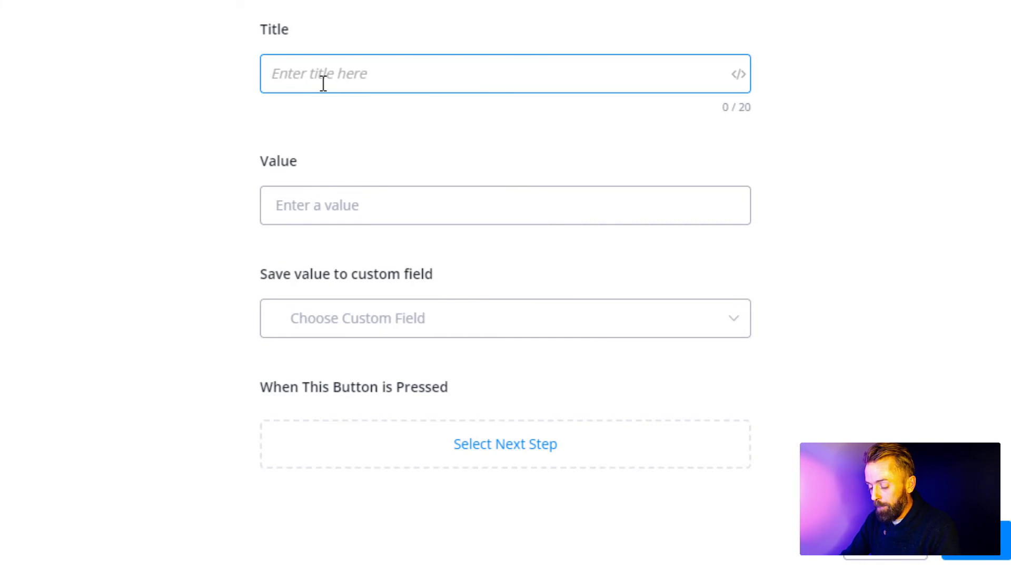
text(Back)
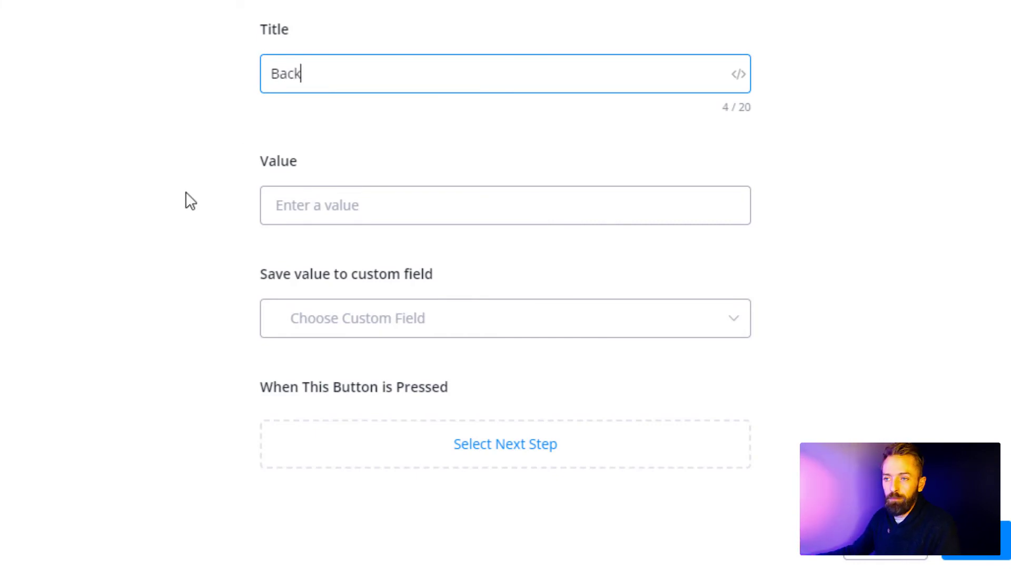
click(959, 556)
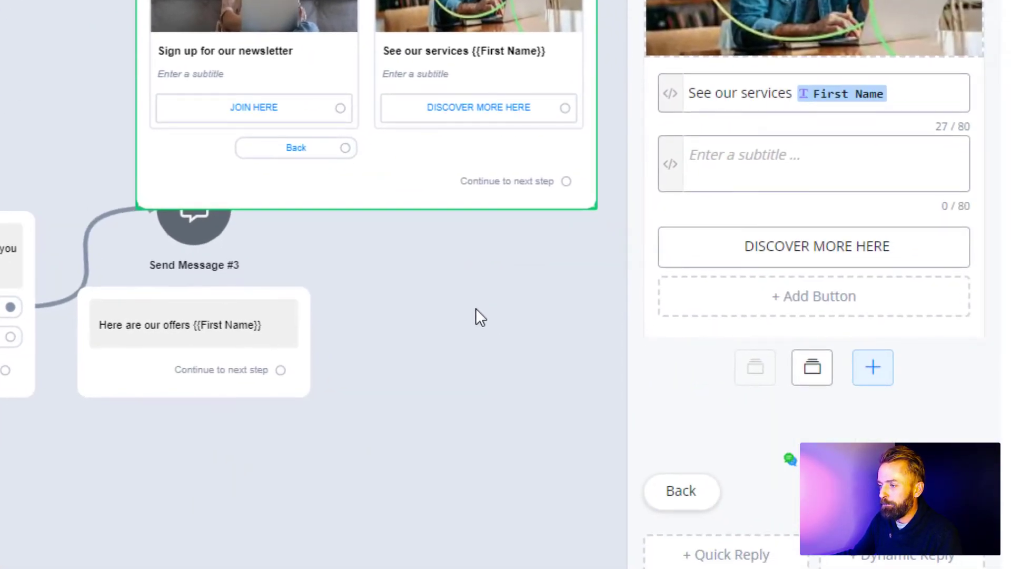
key(Escape)
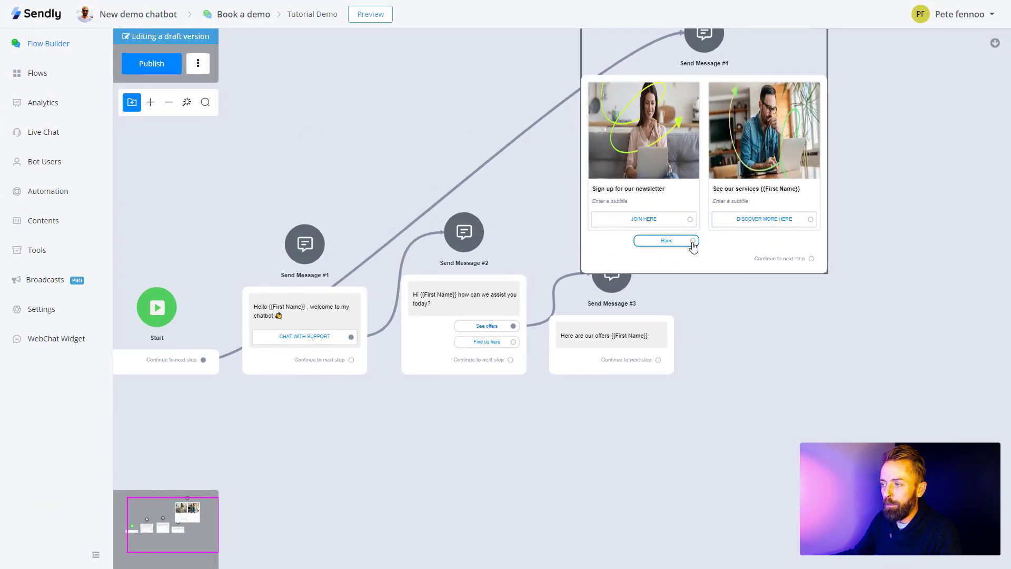
- Connect the Back quick reply to Send Message #1, and the CHAT WITH SUPPORT button to Send Message #4
drag(693, 241, 305, 243)
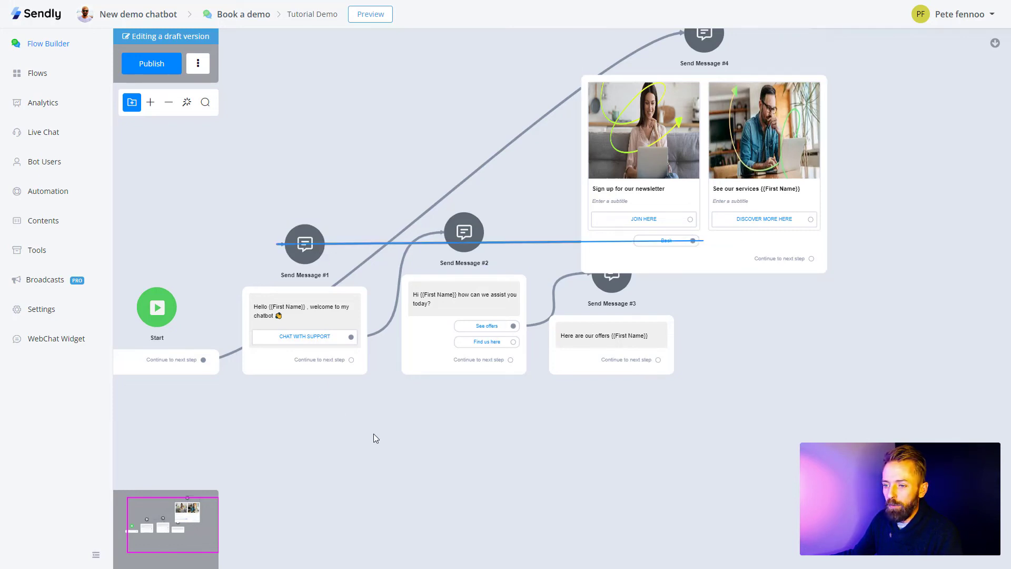
drag(372, 308, 348, 333)
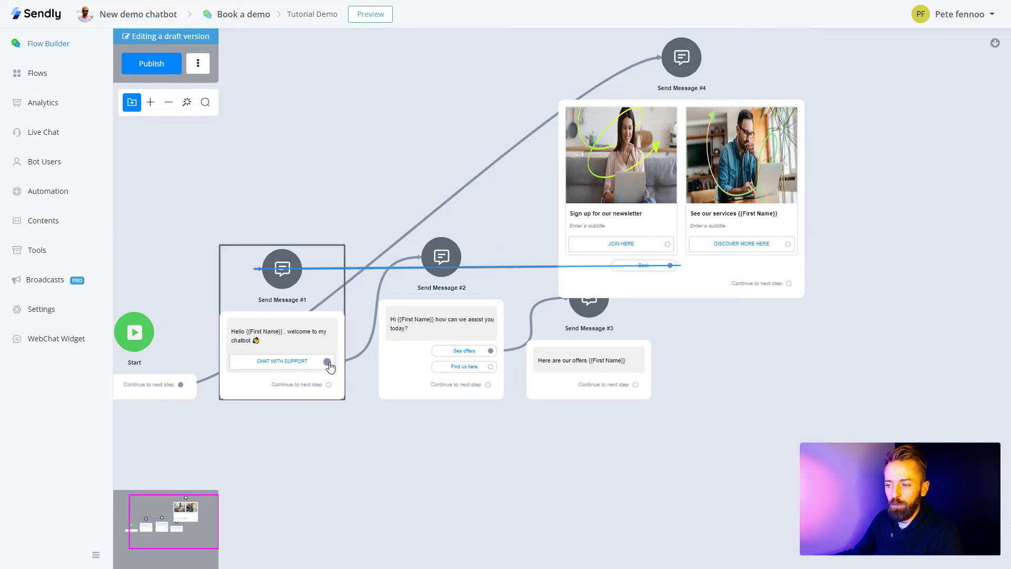
drag(327, 361, 678, 68)
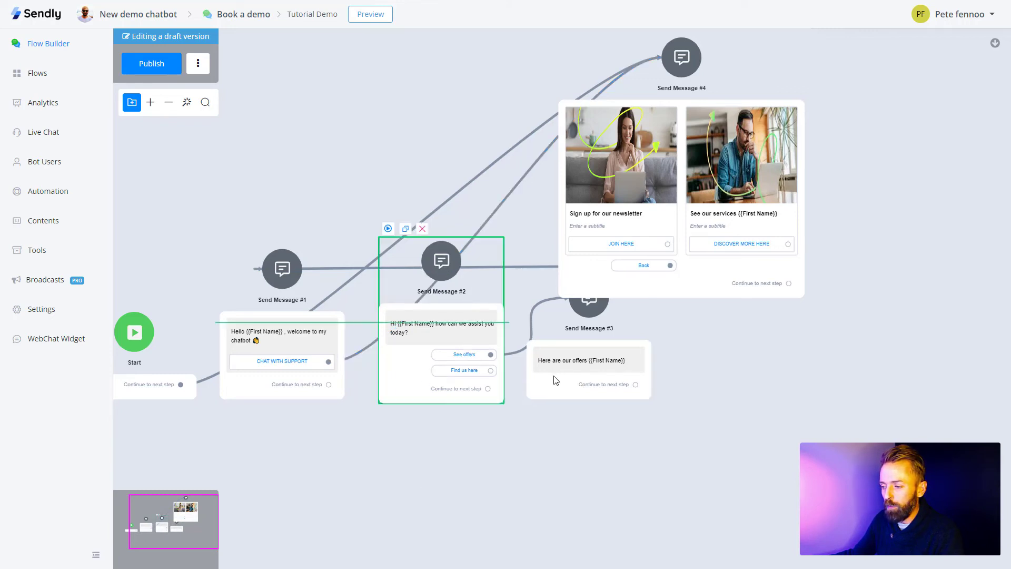
- Delete the Send Message #2 and Send Message #3 steps from the flow
drag(562, 493, 567, 520)
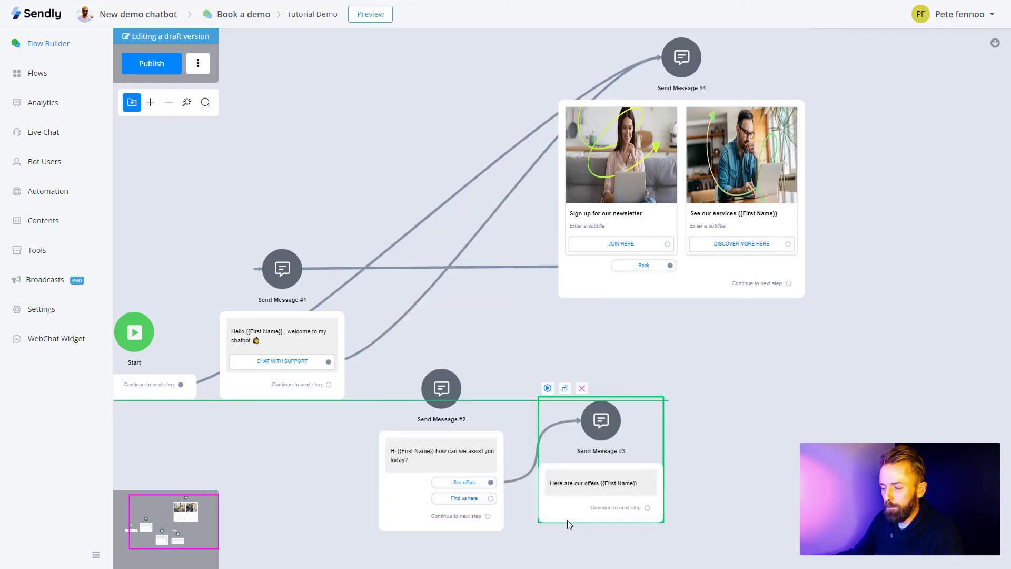
click(428, 373)
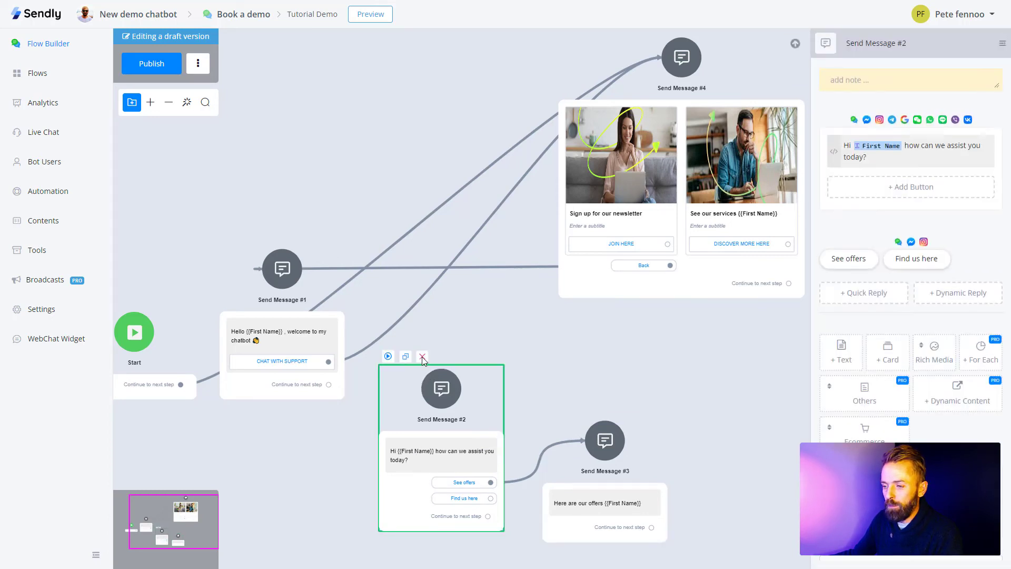
click(421, 357)
click(585, 305)
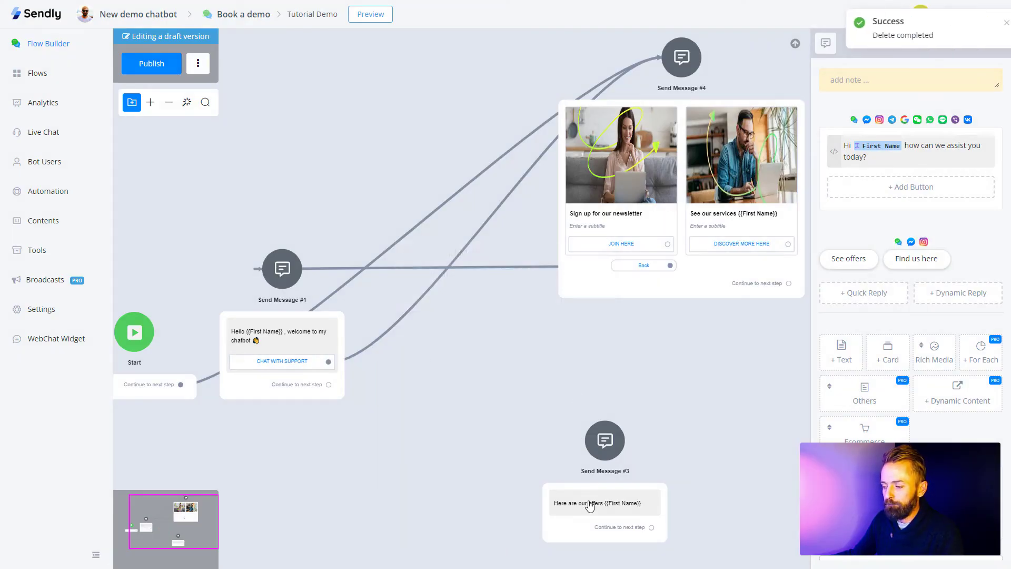
click(588, 420)
click(588, 412)
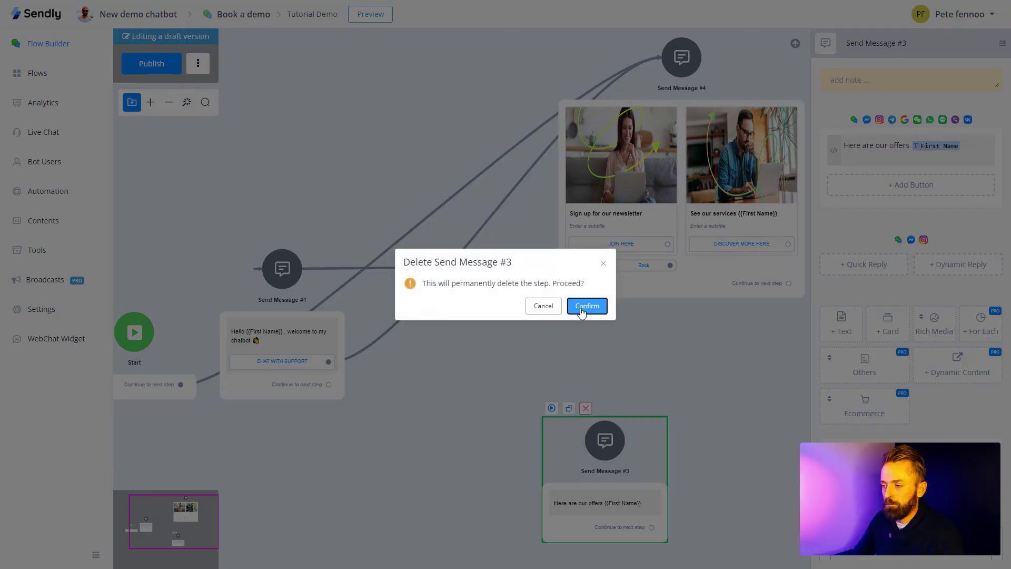
click(585, 305)
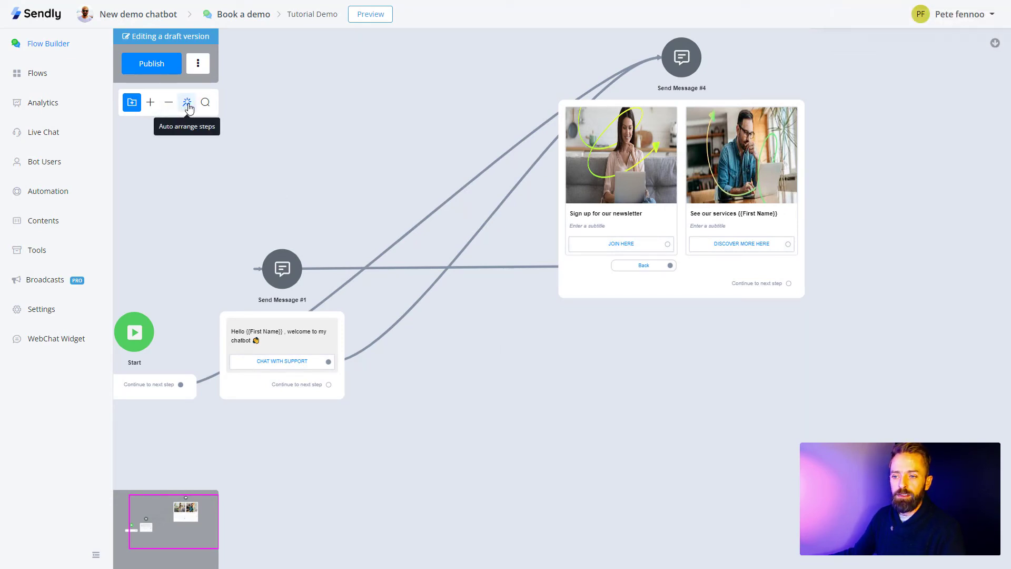
- Auto-arrange the flow's steps, and place Send Message #1 between the Start step and Send Message #4
click(188, 107)
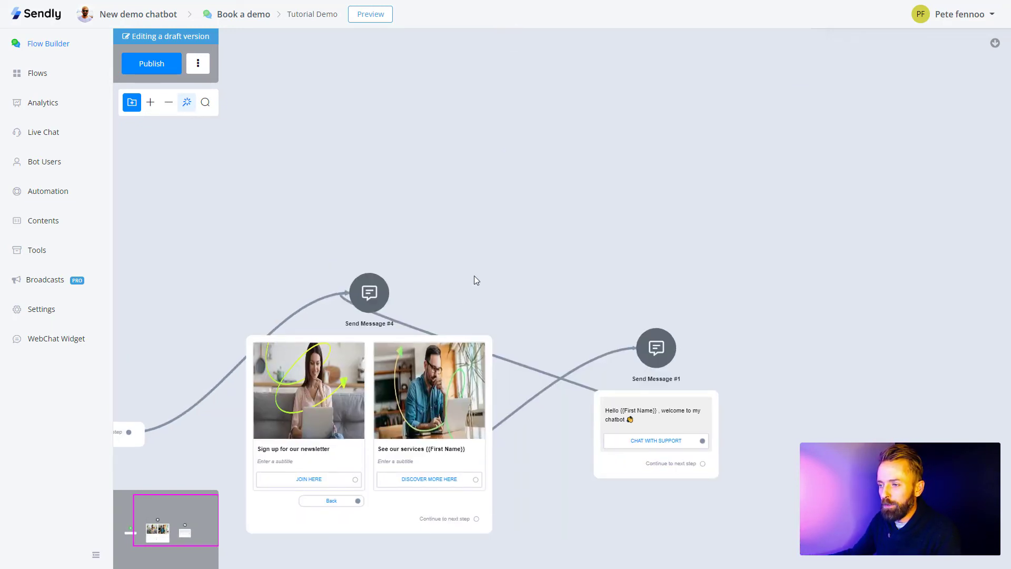
drag(514, 214, 582, 123)
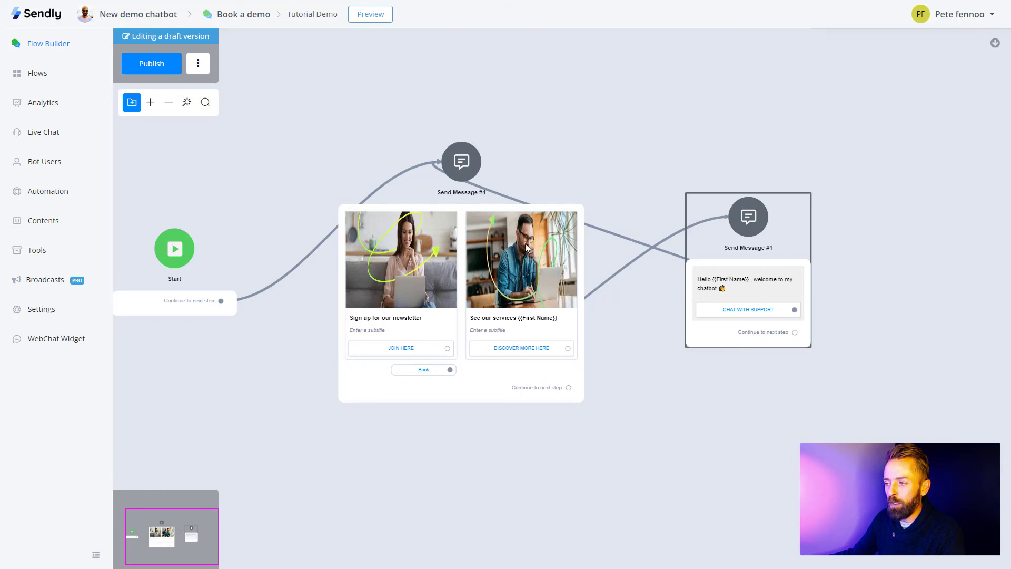
drag(526, 248, 289, 304)
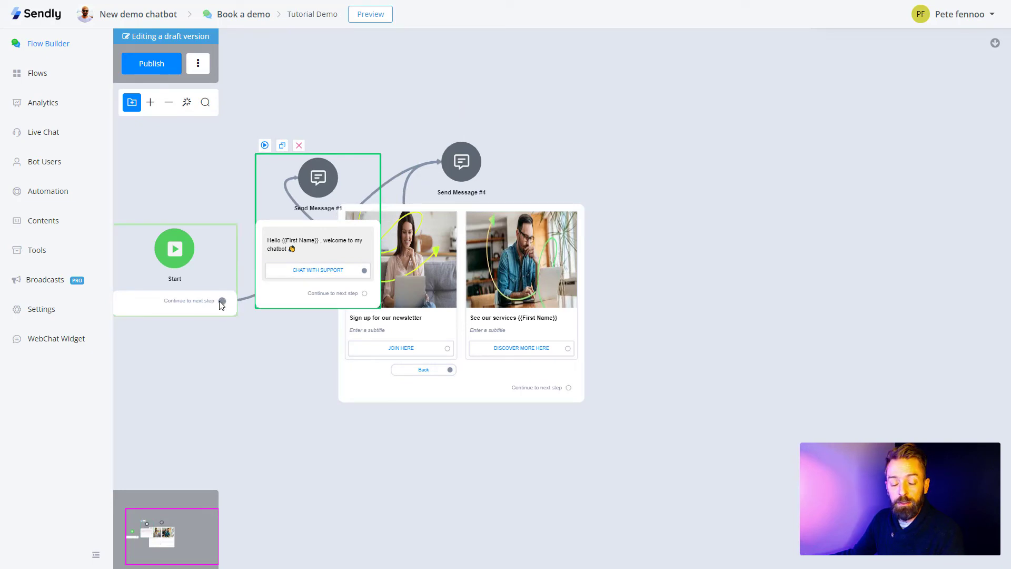
- Connect the Start step to Send Message #1, and move Send Message #4 clear of it on the far side from Start
drag(222, 302, 315, 182)
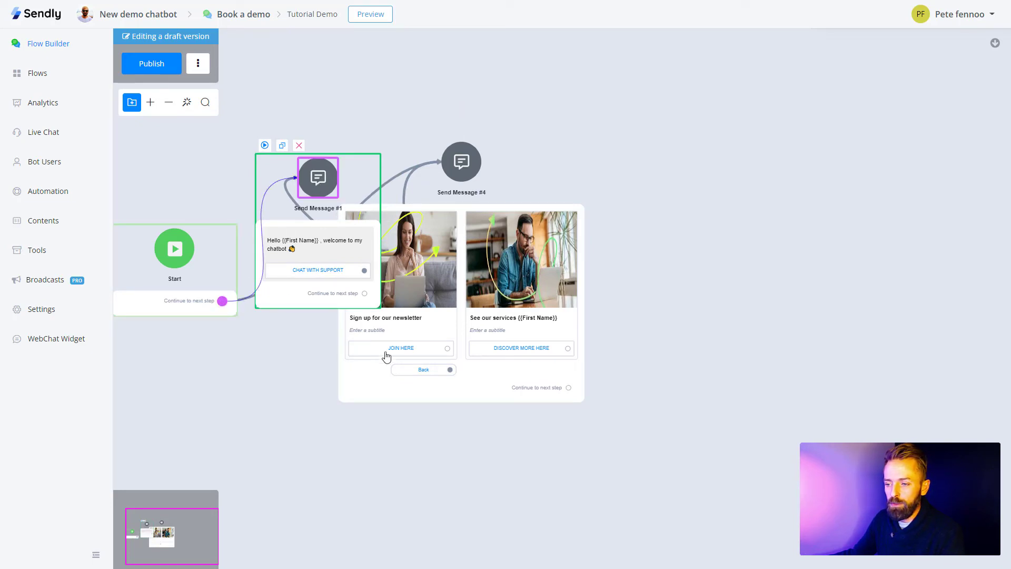
click(378, 383)
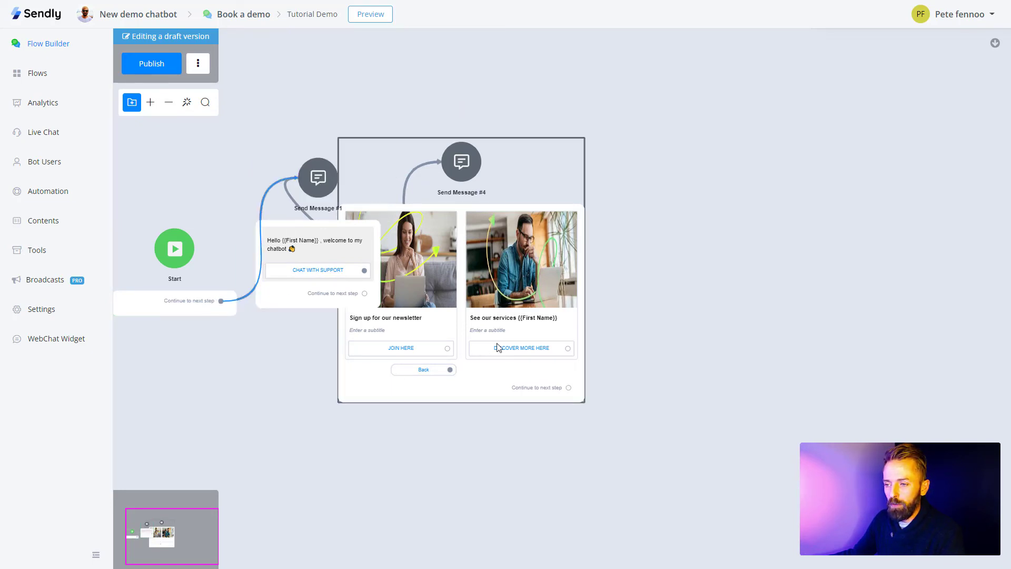
drag(518, 337, 697, 271)
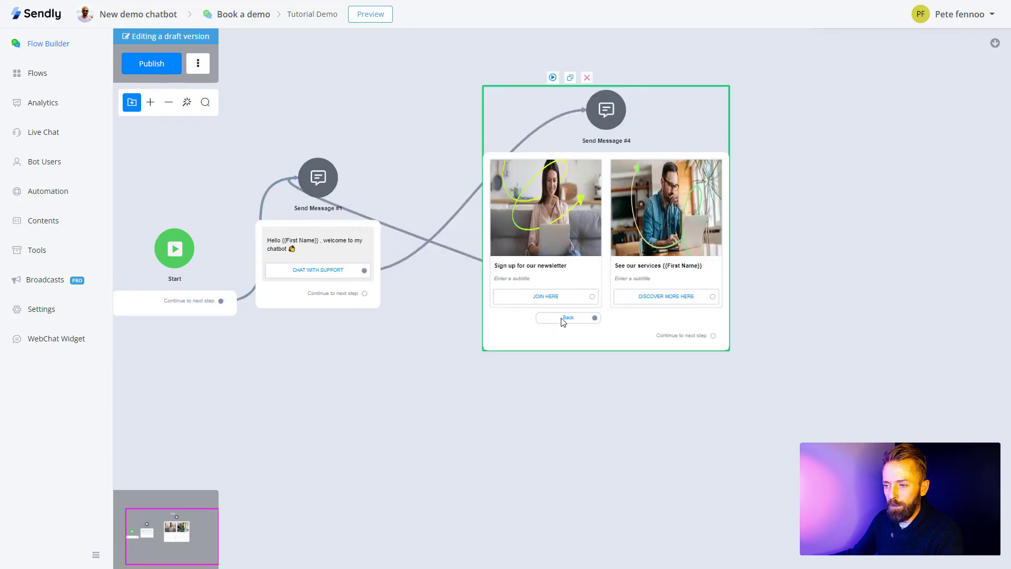
drag(545, 321, 530, 313)
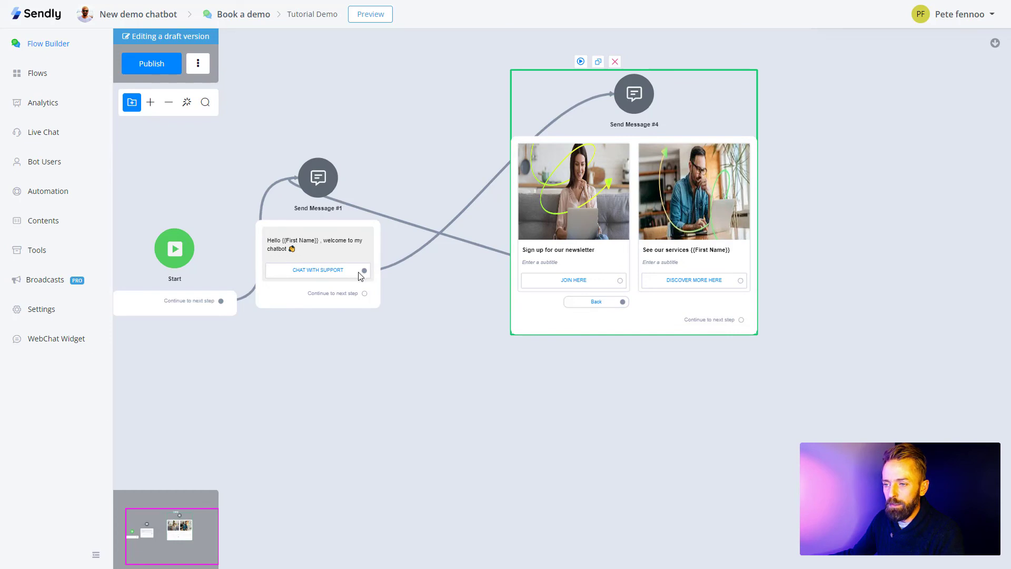
drag(517, 206, 485, 186)
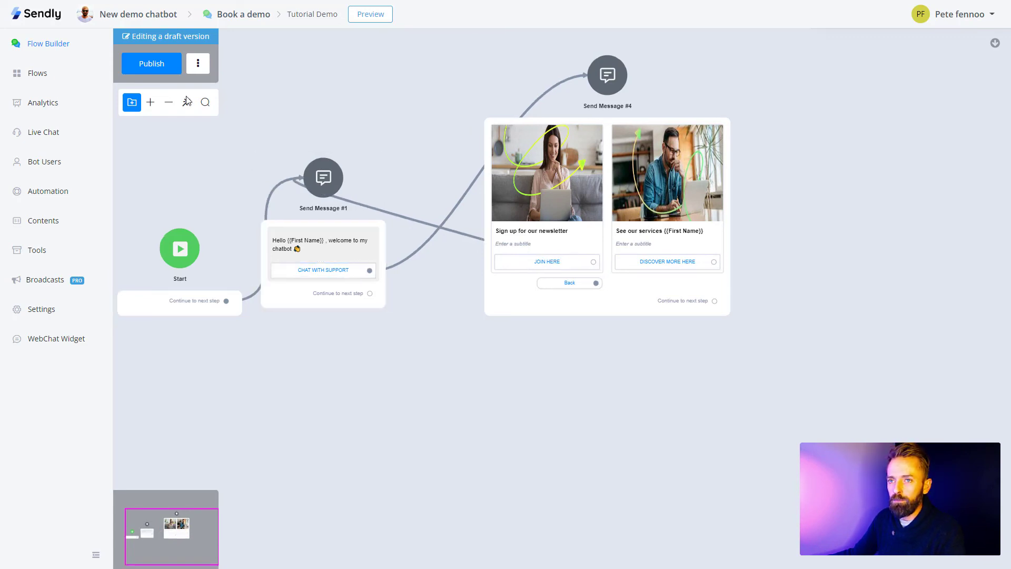
- Publish the flow and open its Web preview in a popup
click(151, 64)
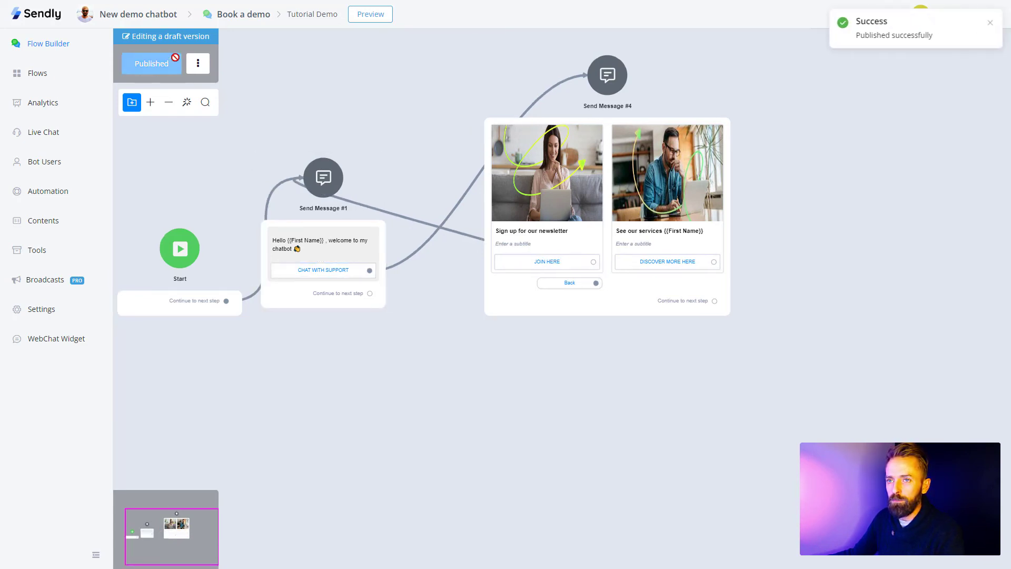
click(374, 20)
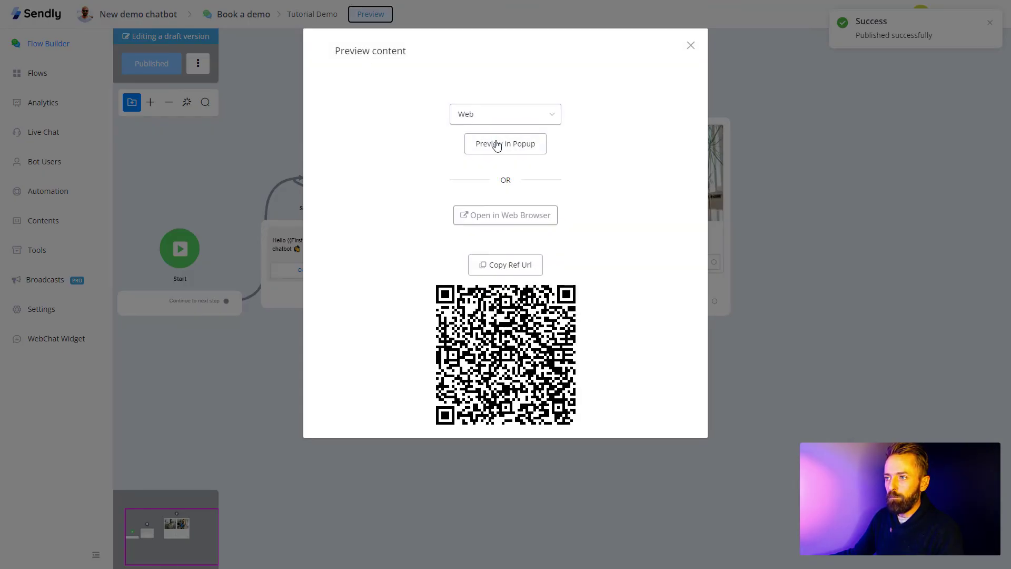
click(497, 149)
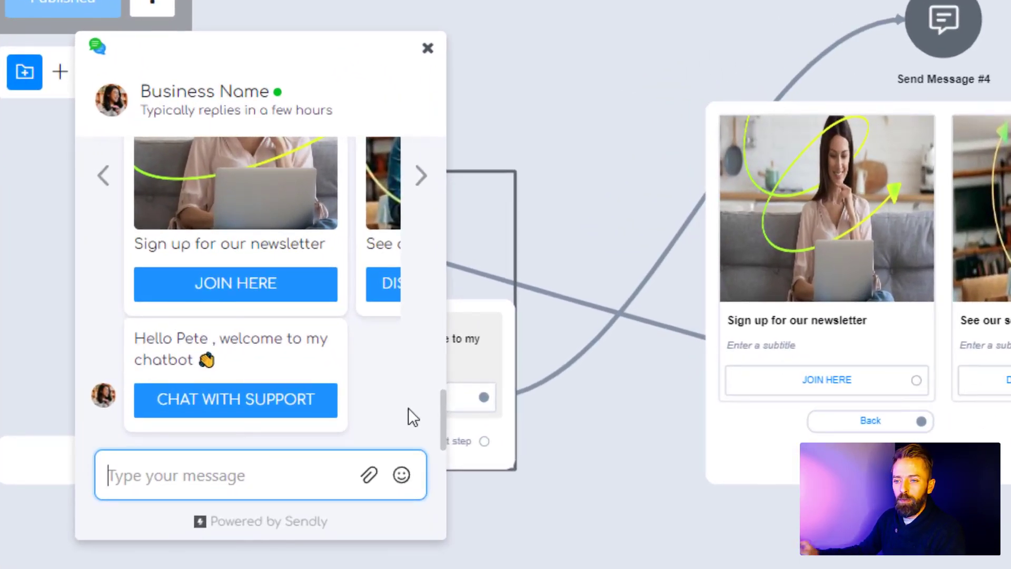
- Test the chat preview by choosing CHAT WITH SUPPORT, browsing the two gallery cards forward and back, and choosing the Back reply
click(244, 416)
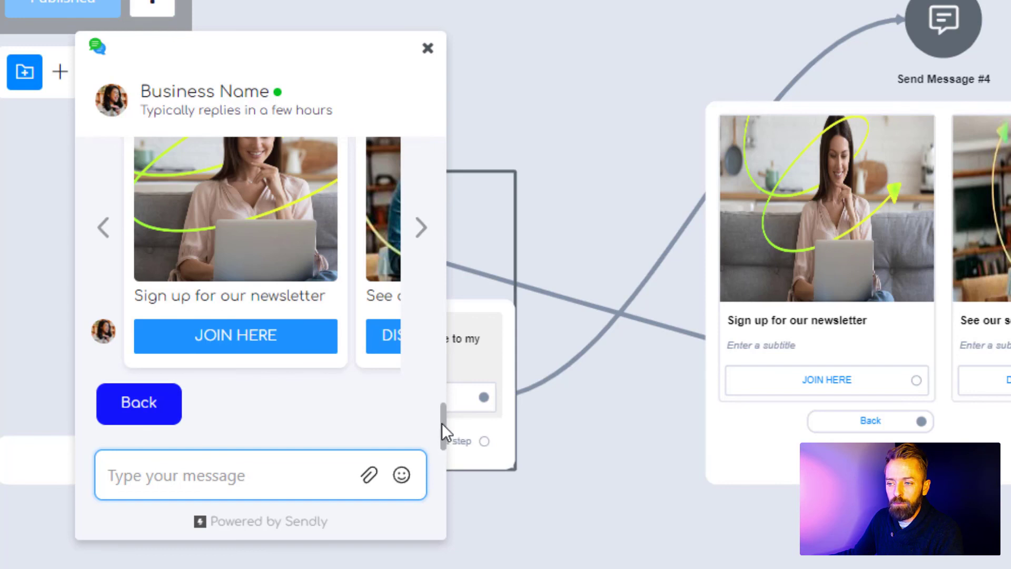
scroll(441, 422, up, 2)
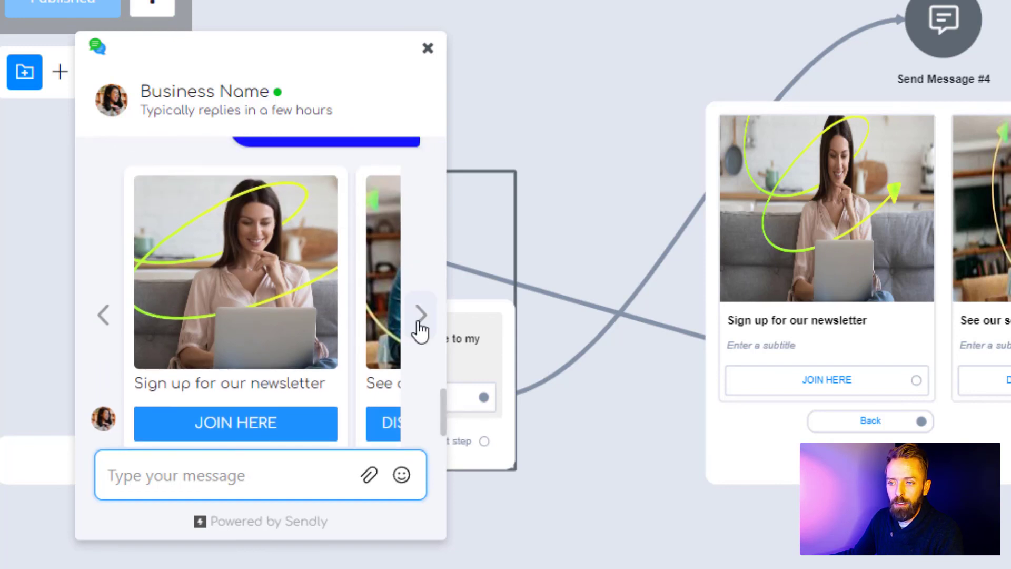
click(419, 327)
click(105, 322)
scroll(444, 400, down, 2)
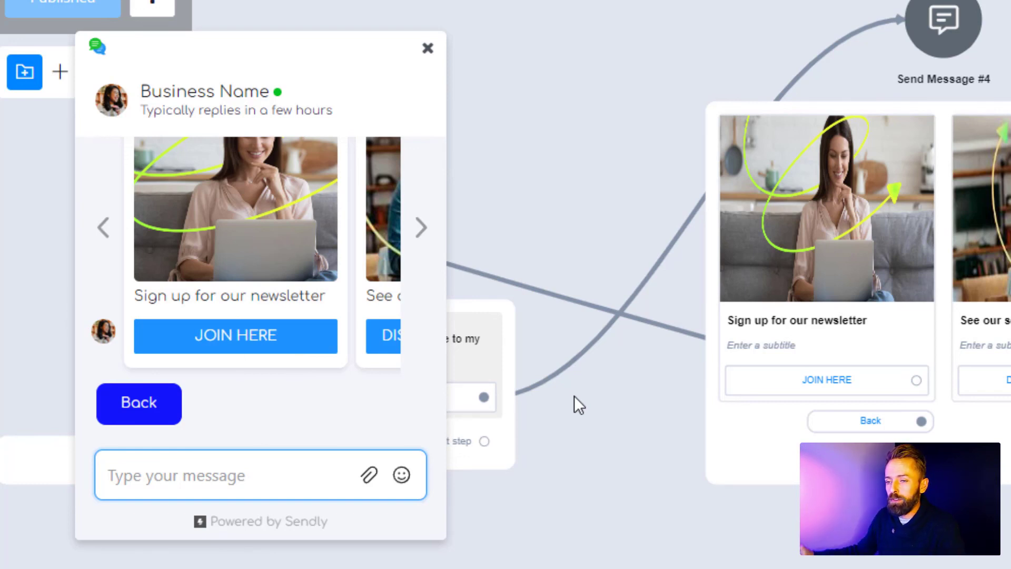
click(141, 411)
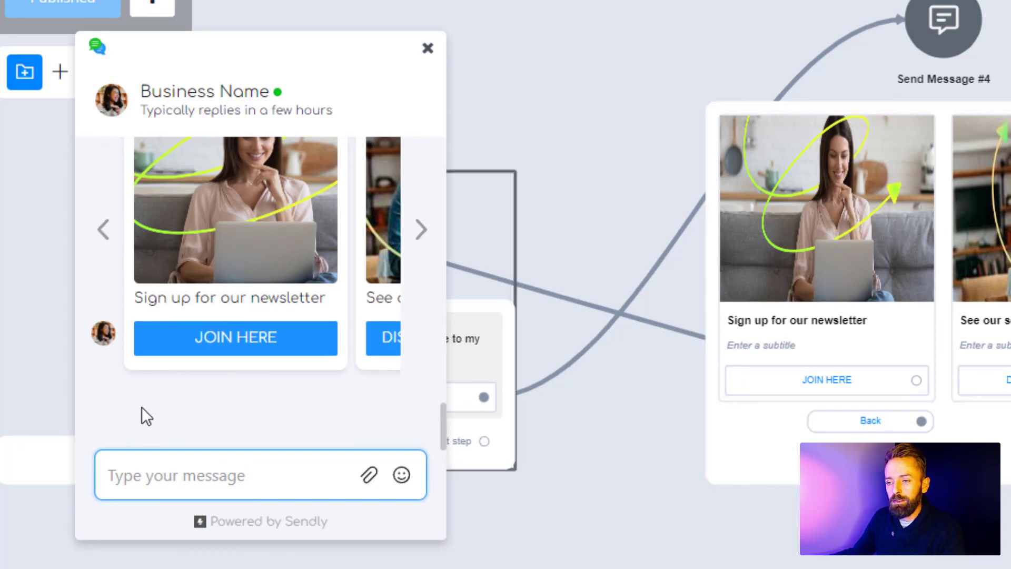